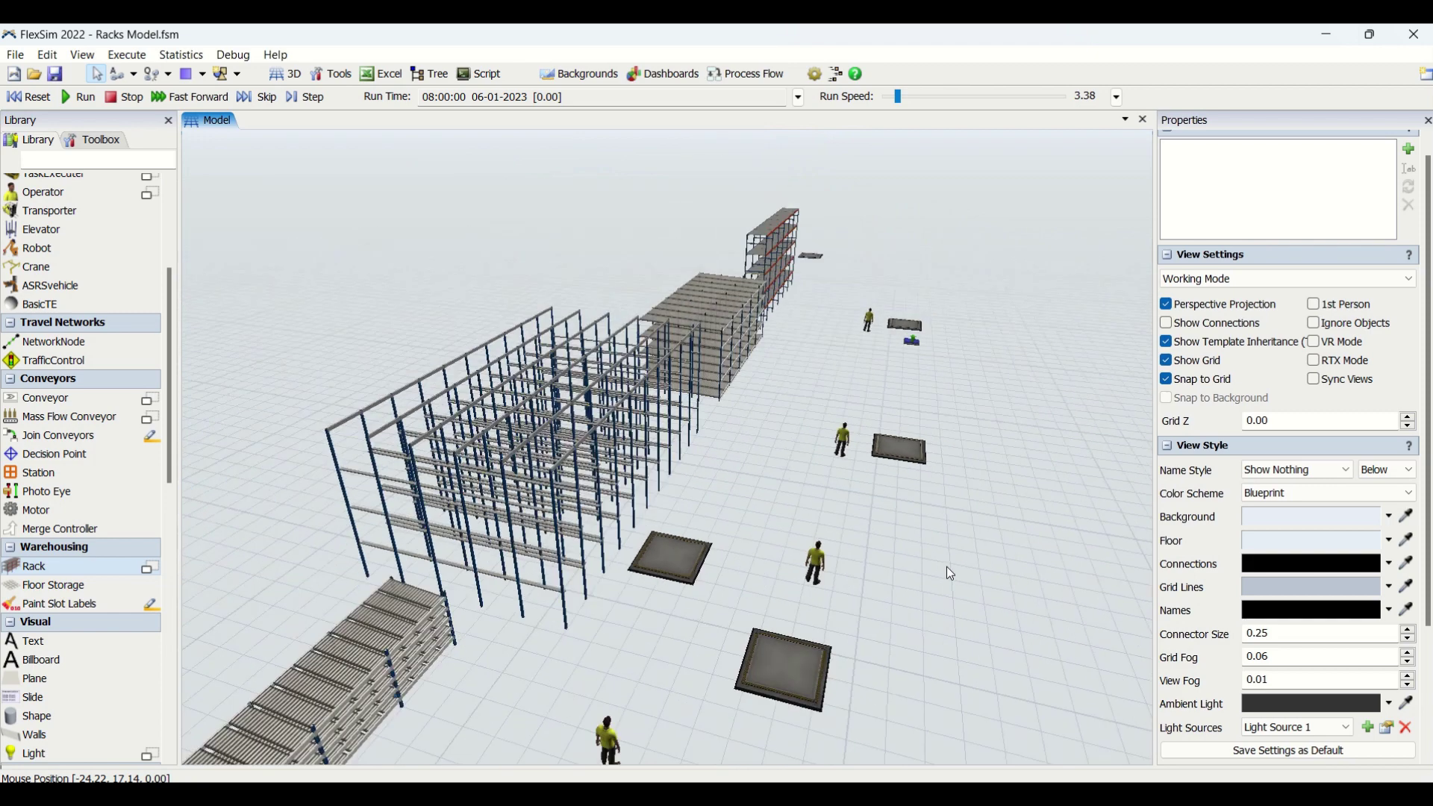
Inspect the gravity flow, drive-in, push-back and standard racks by selecting each one along the row
{"action": "left_click_drag", "start_coordinate": [930, 599], "coordinate": [955, 467]}
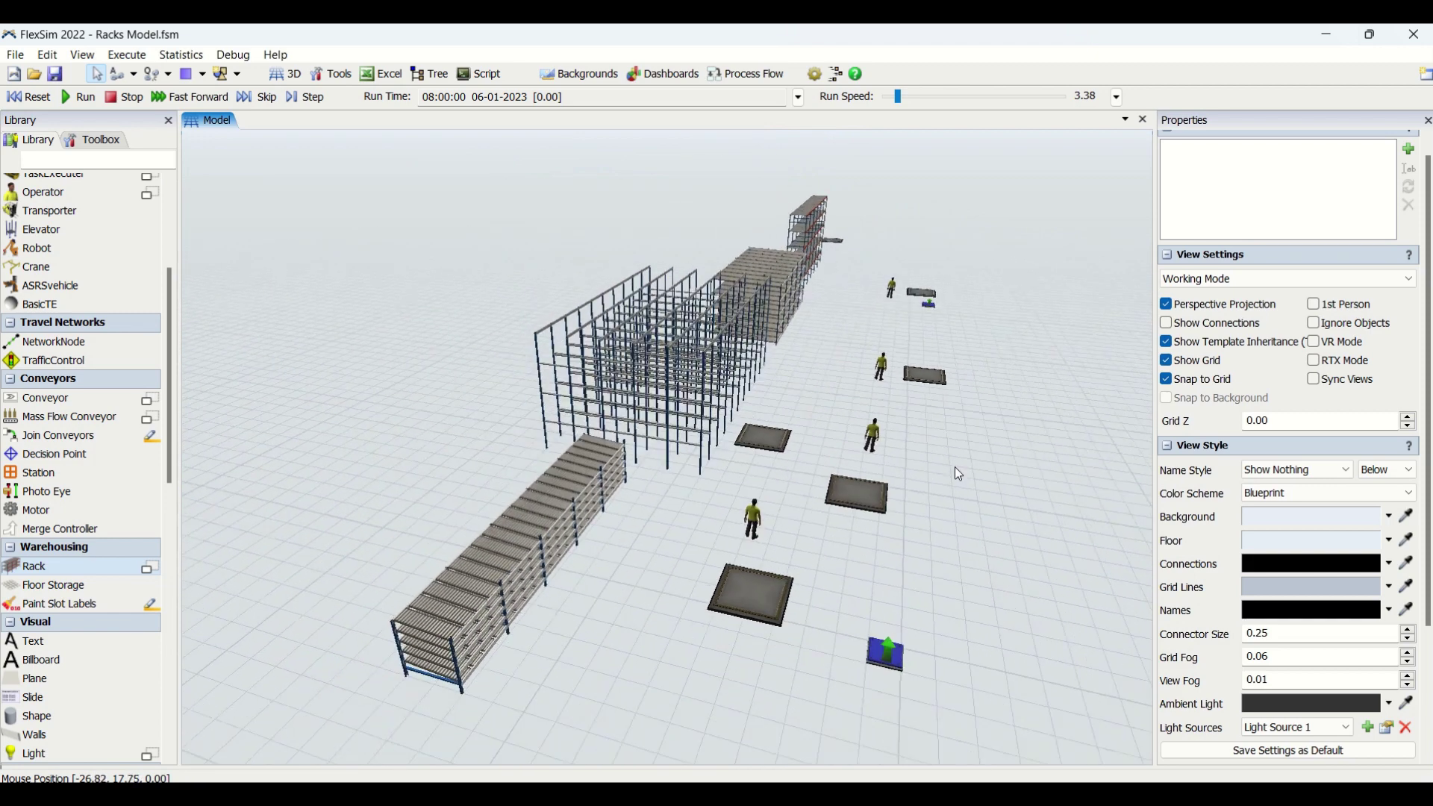
{"action": "left_click", "coordinate": [534, 593]}
{"action": "left_click_drag", "start_coordinate": [691, 516], "coordinate": [557, 656]}
{"action": "left_click", "coordinate": [600, 499]}
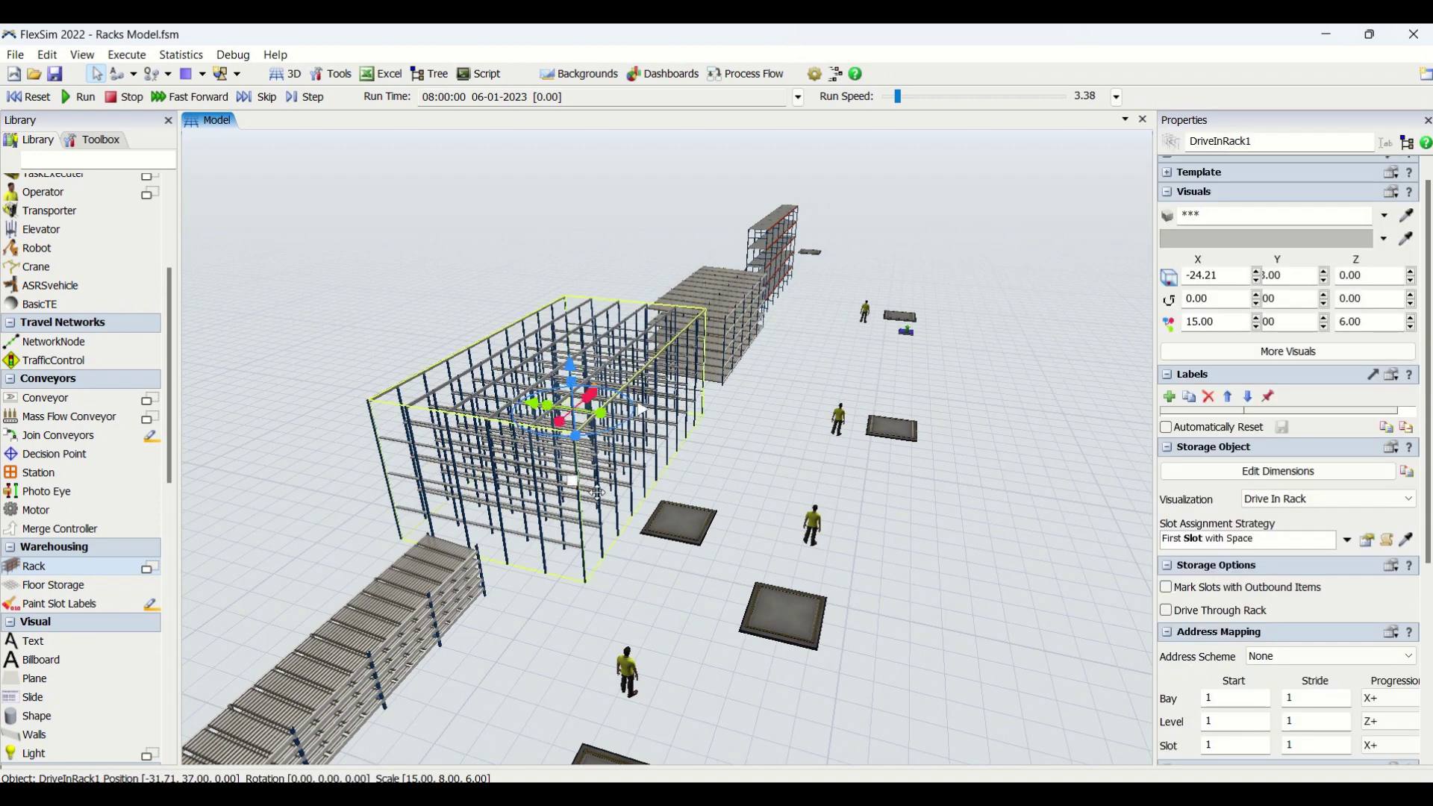
{"action": "left_click_drag", "start_coordinate": [738, 428], "coordinate": [652, 581]}
{"action": "left_click", "coordinate": [629, 474]}
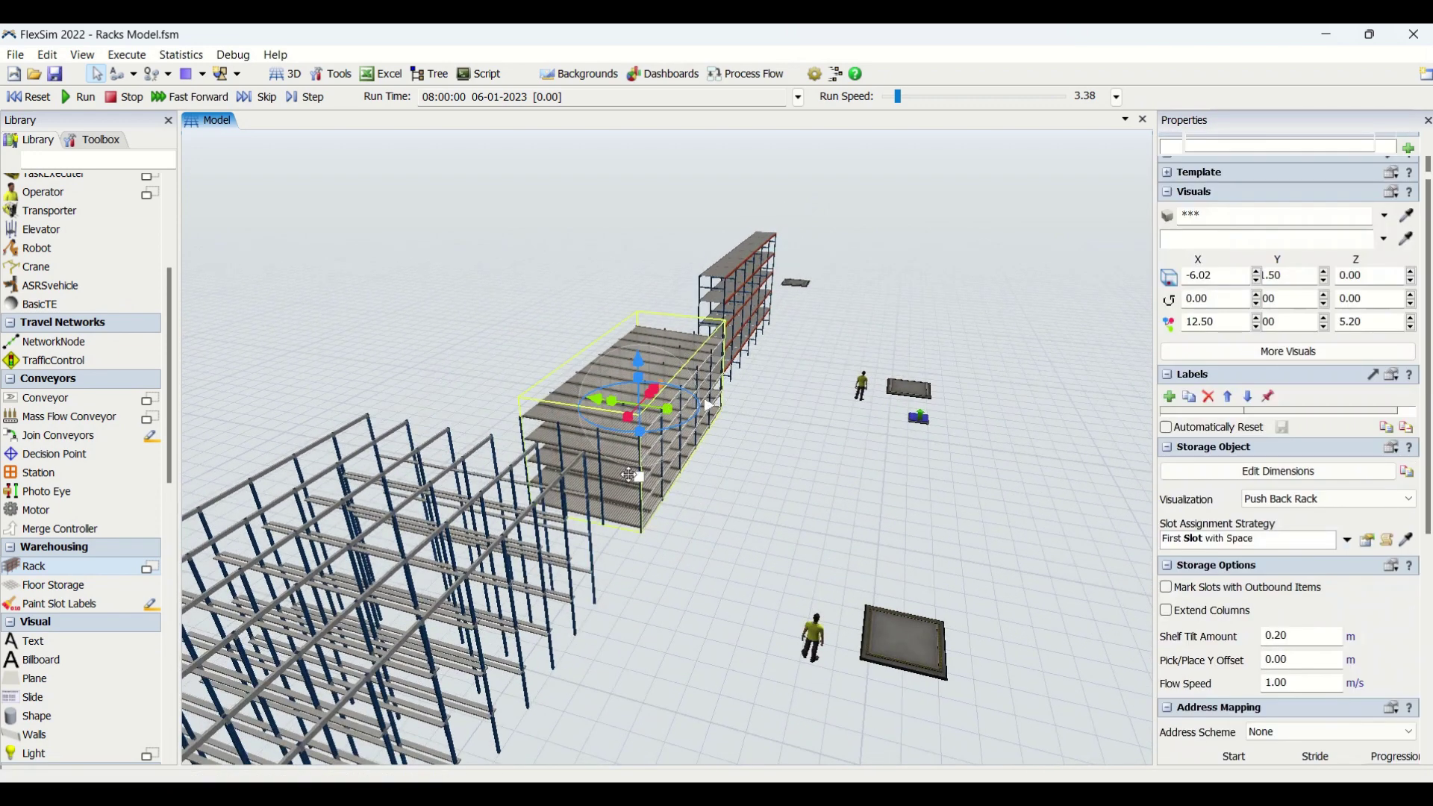
{"action": "left_click_drag", "start_coordinate": [794, 471], "coordinate": [749, 625]}
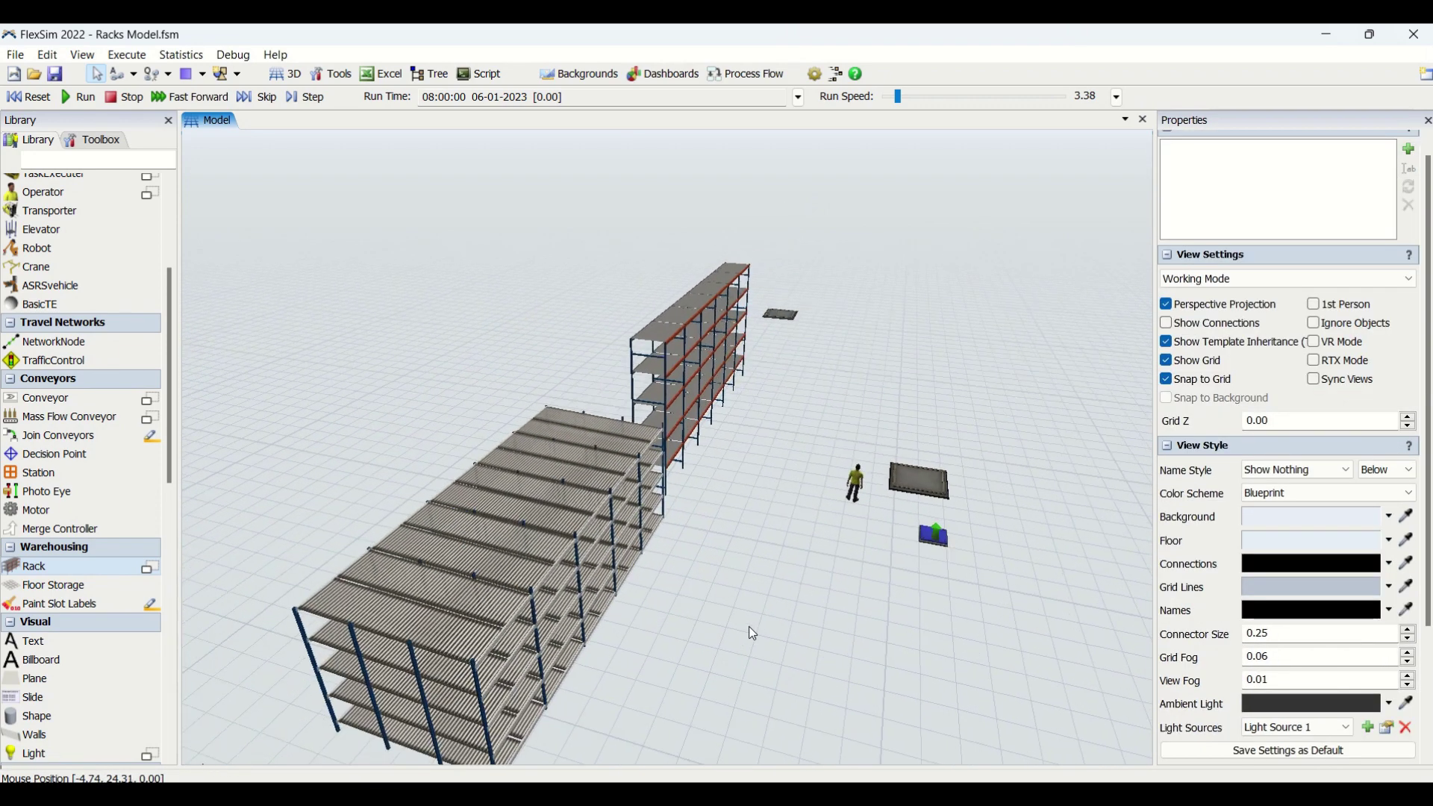
{"action": "left_click", "coordinate": [680, 395]}
{"action": "left_click", "coordinate": [831, 565]}
{"action": "mouse_move", "coordinate": [831, 566]}
{"action": "right_mouse_down"}
{"action": "mouse_move", "coordinate": [875, 575]}
{"action": "mouse_move", "coordinate": [853, 574]}
{"action": "right_mouse_up"}
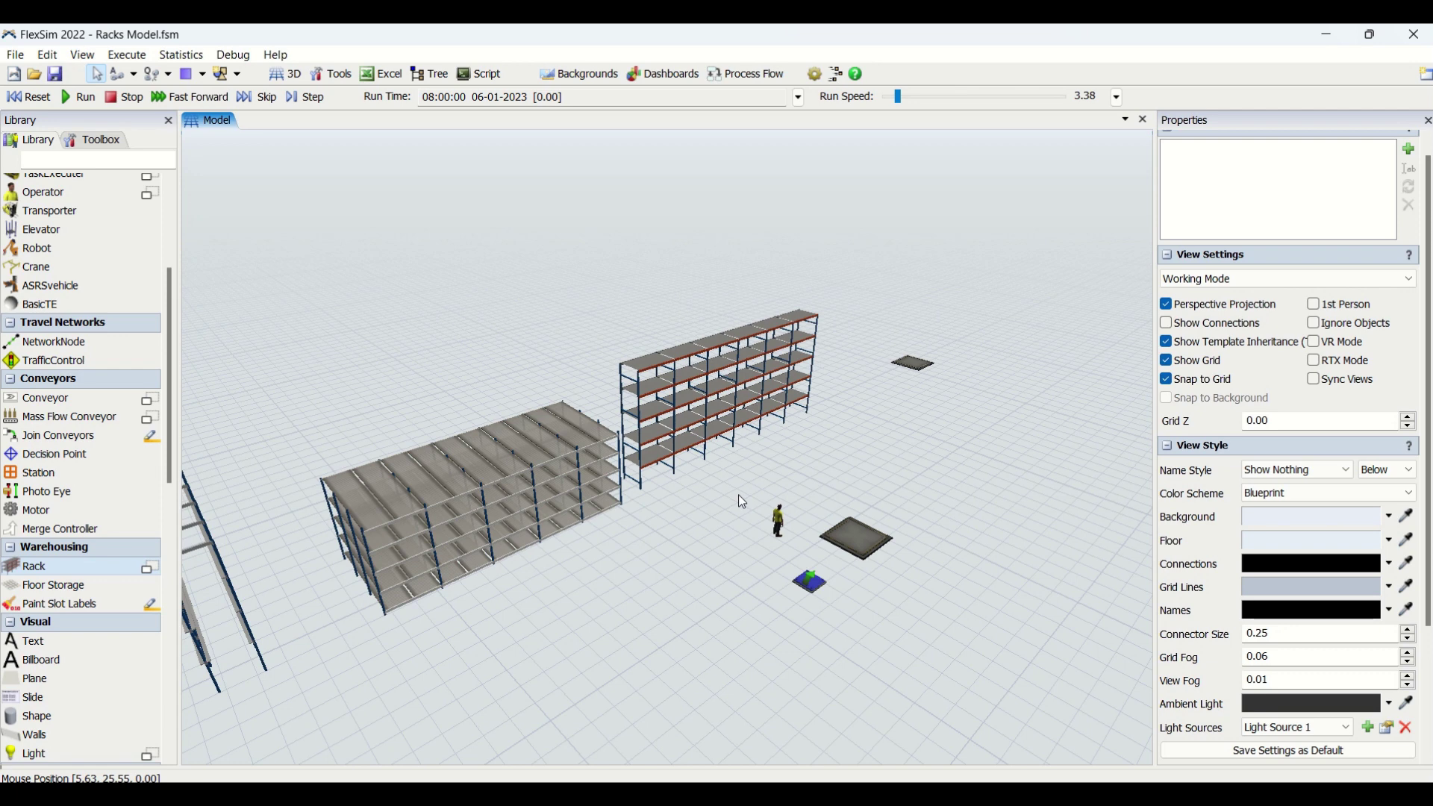
{"action": "left_click", "coordinate": [731, 399]}
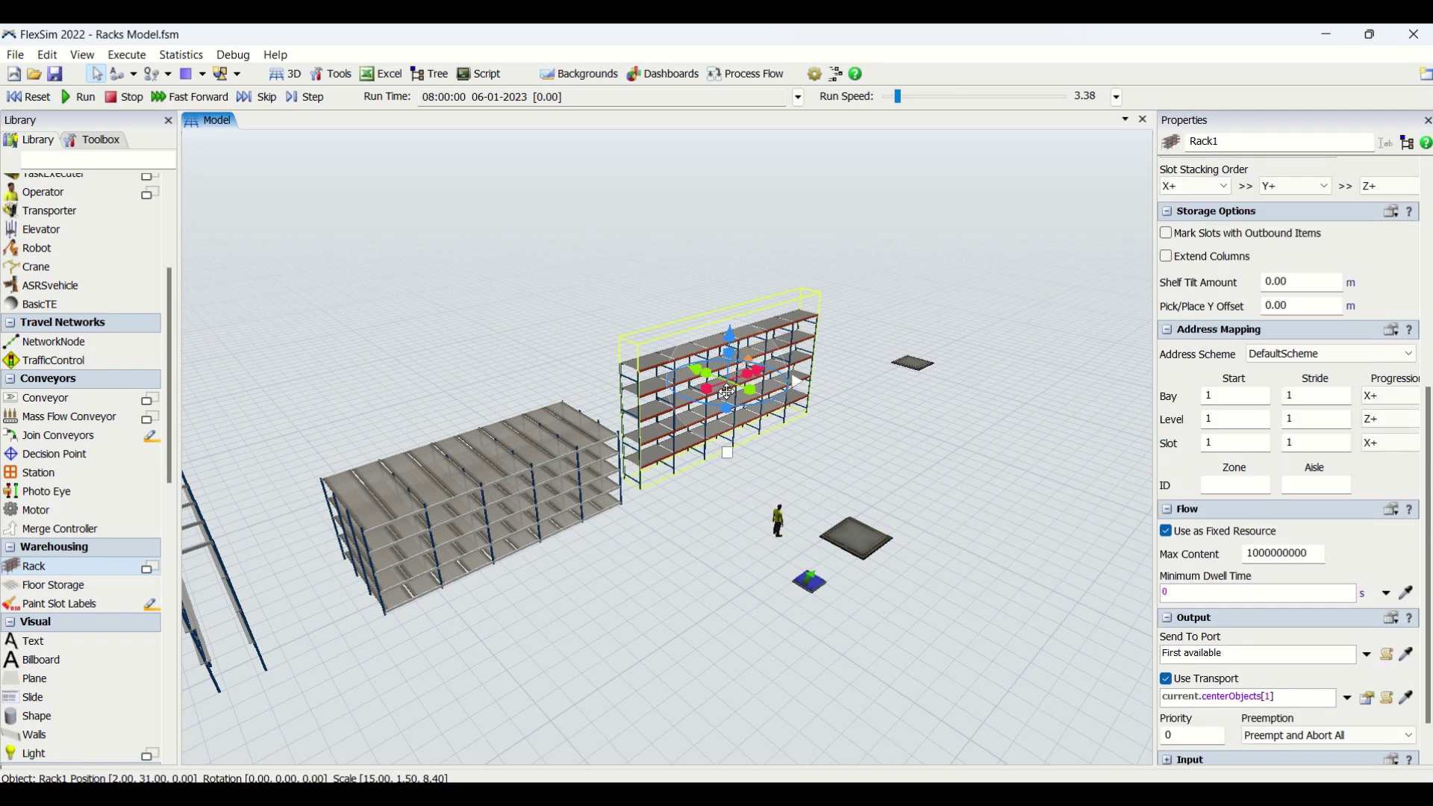
{"action": "left_click", "coordinate": [703, 558]}
{"action": "left_click_drag", "start_coordinate": [703, 558], "coordinate": [767, 522]}
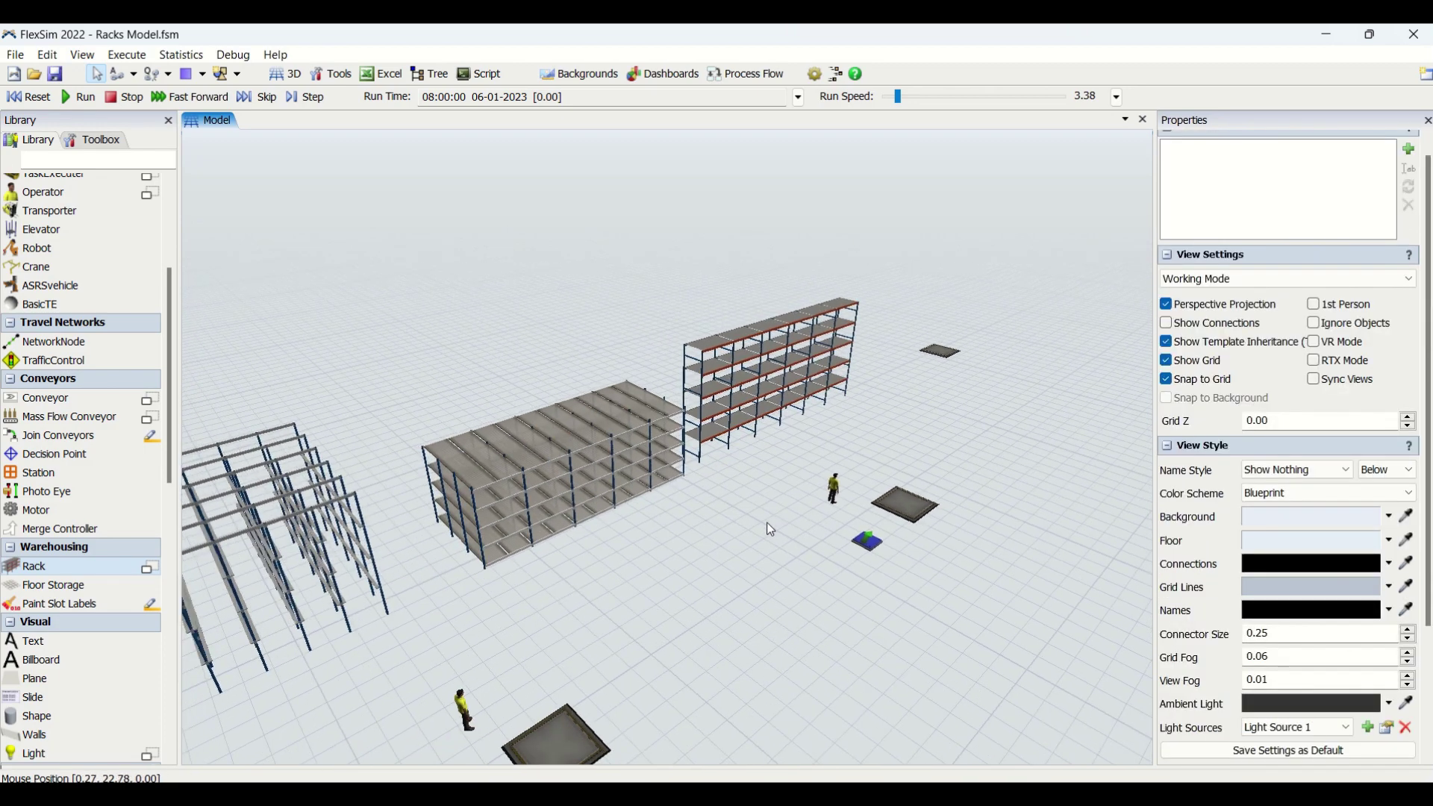
Survey the whole row of racks with its sources, queues and operators, including the queue by the drive-in rack
{"action": "scroll", "coordinate": [754, 541], "scroll_direction": "down", "scroll_amount": 6}
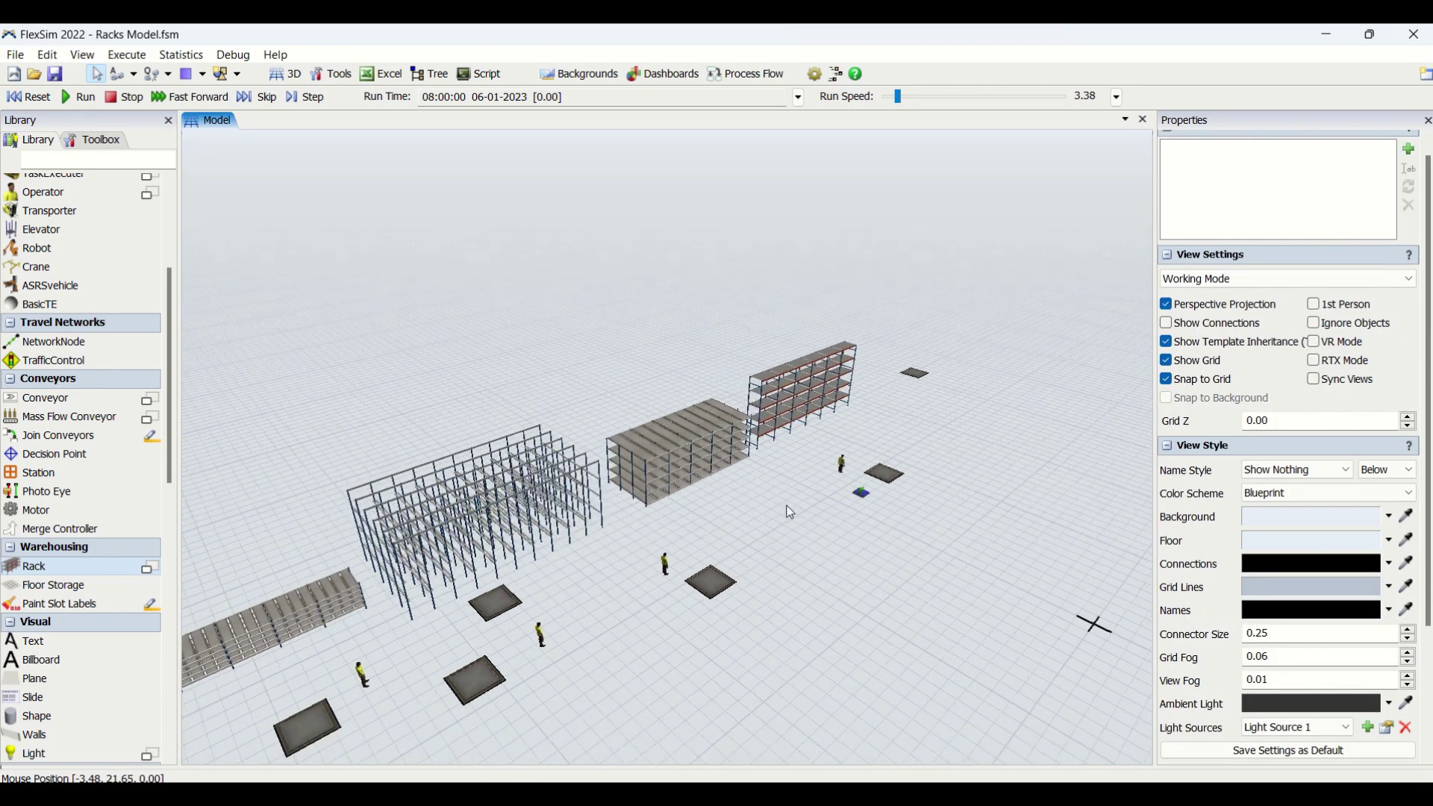
{"action": "scroll", "coordinate": [858, 467], "scroll_direction": "down", "scroll_amount": 2}
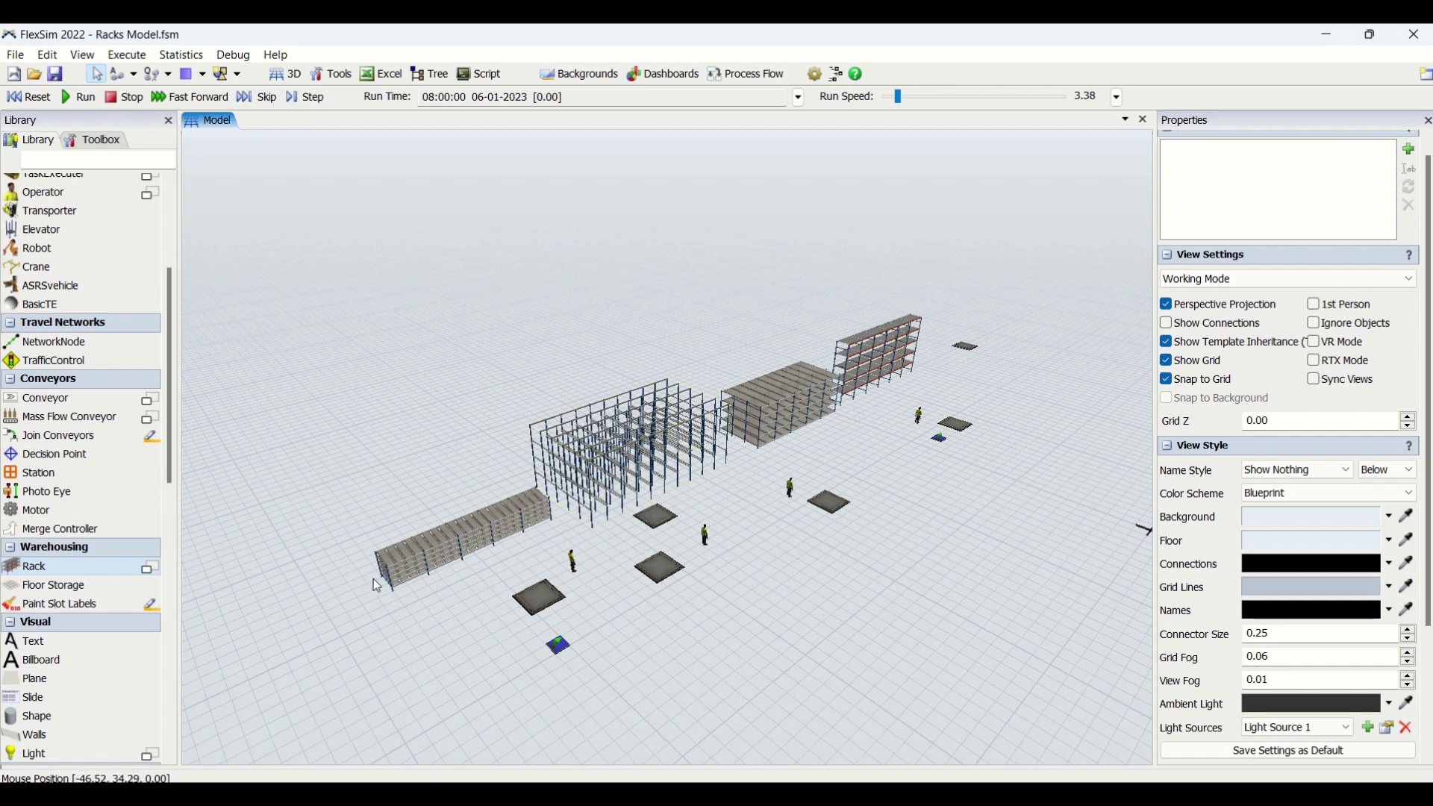
{"action": "right_click_drag", "start_coordinate": [430, 603], "coordinate": [586, 622]}
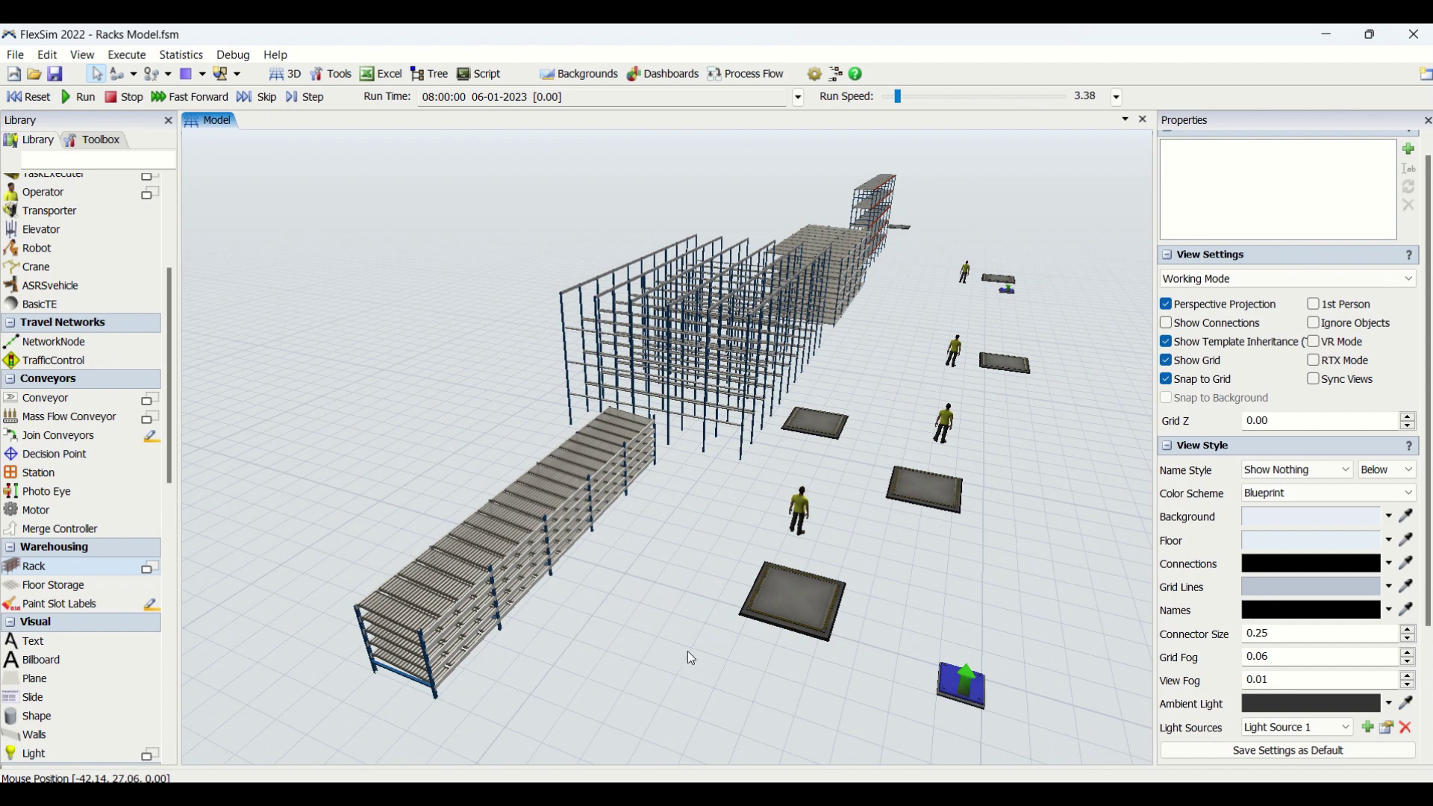
{"action": "right_click_drag", "start_coordinate": [692, 658], "coordinate": [574, 581]}
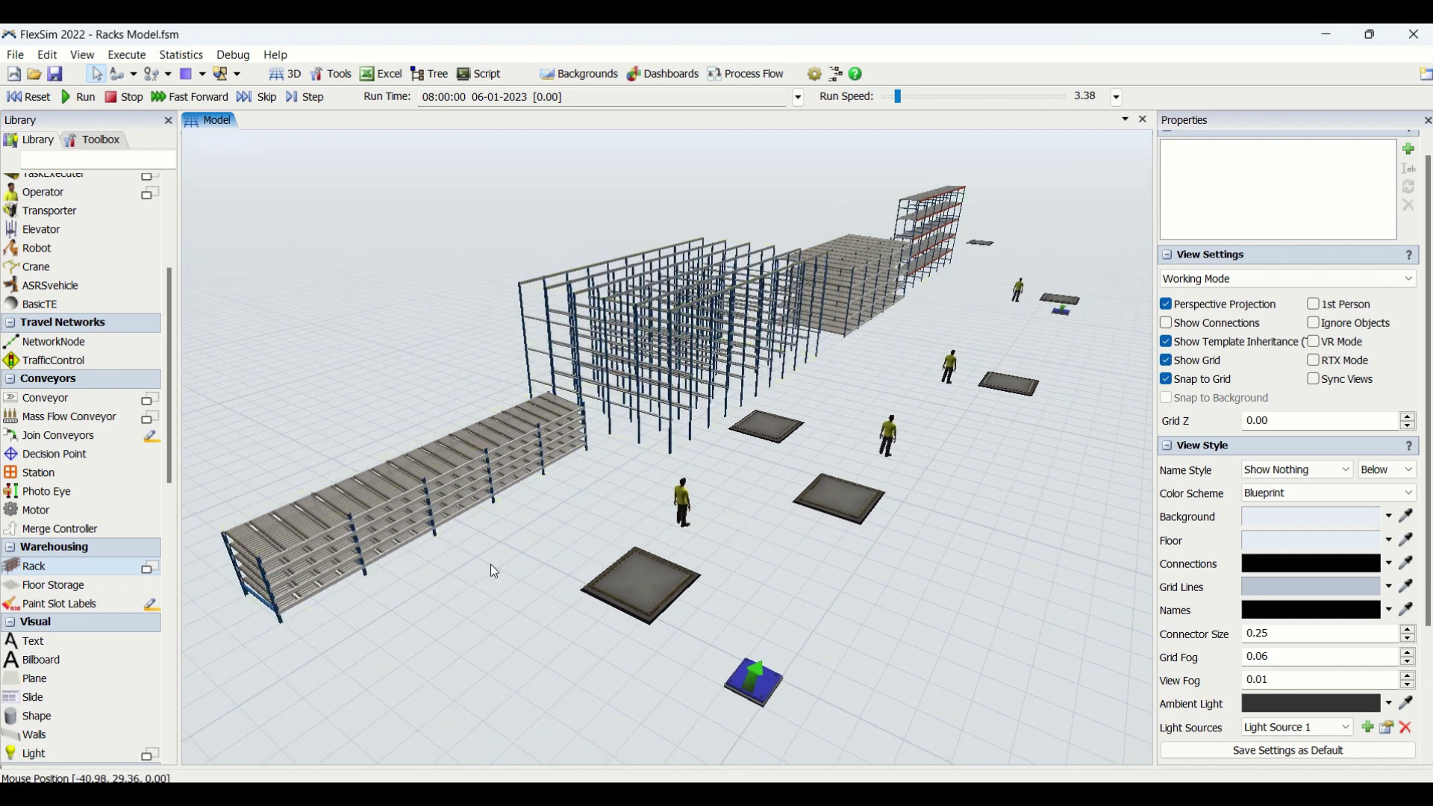
{"action": "right_click_drag", "start_coordinate": [491, 639], "coordinate": [682, 520]}
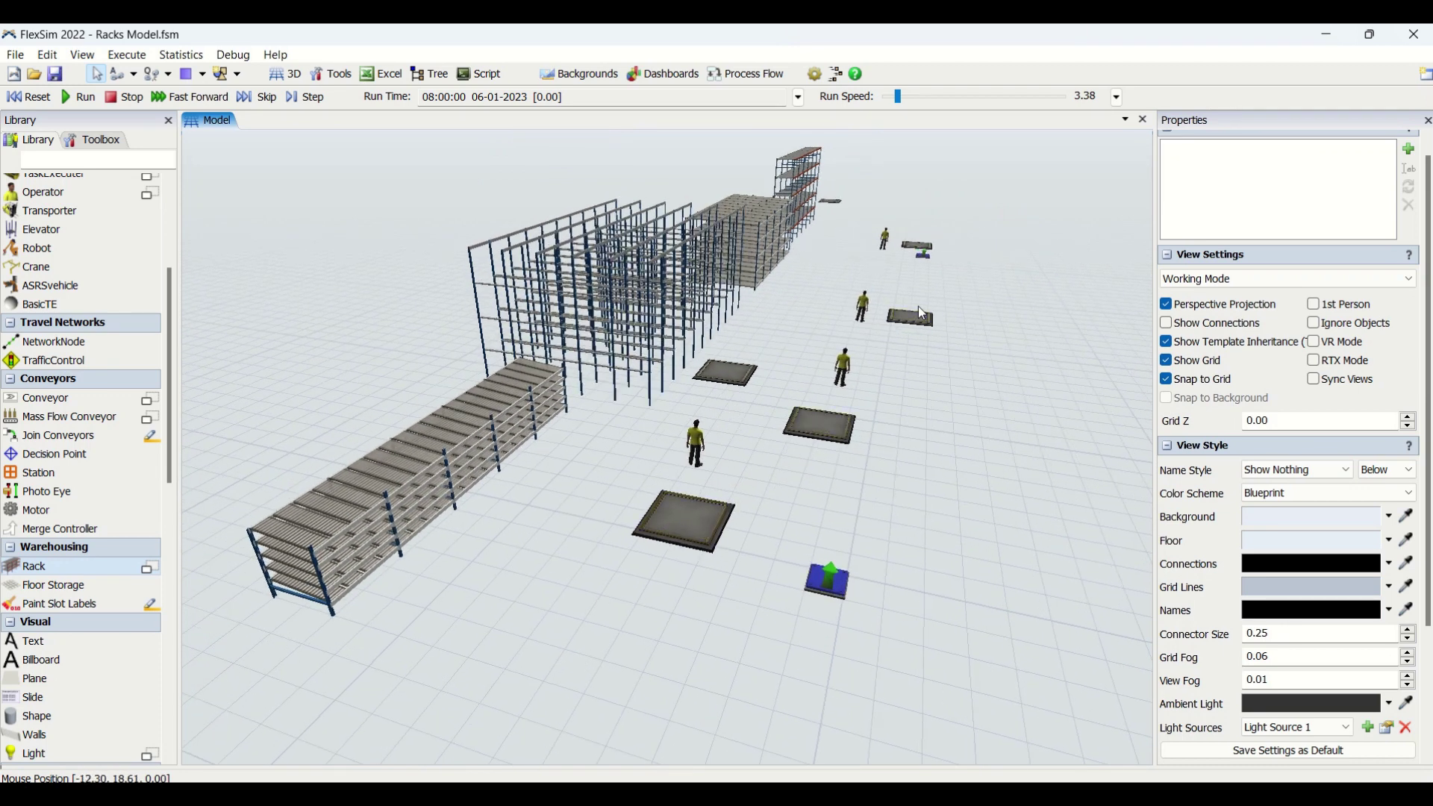
{"action": "left_click", "coordinate": [728, 369]}
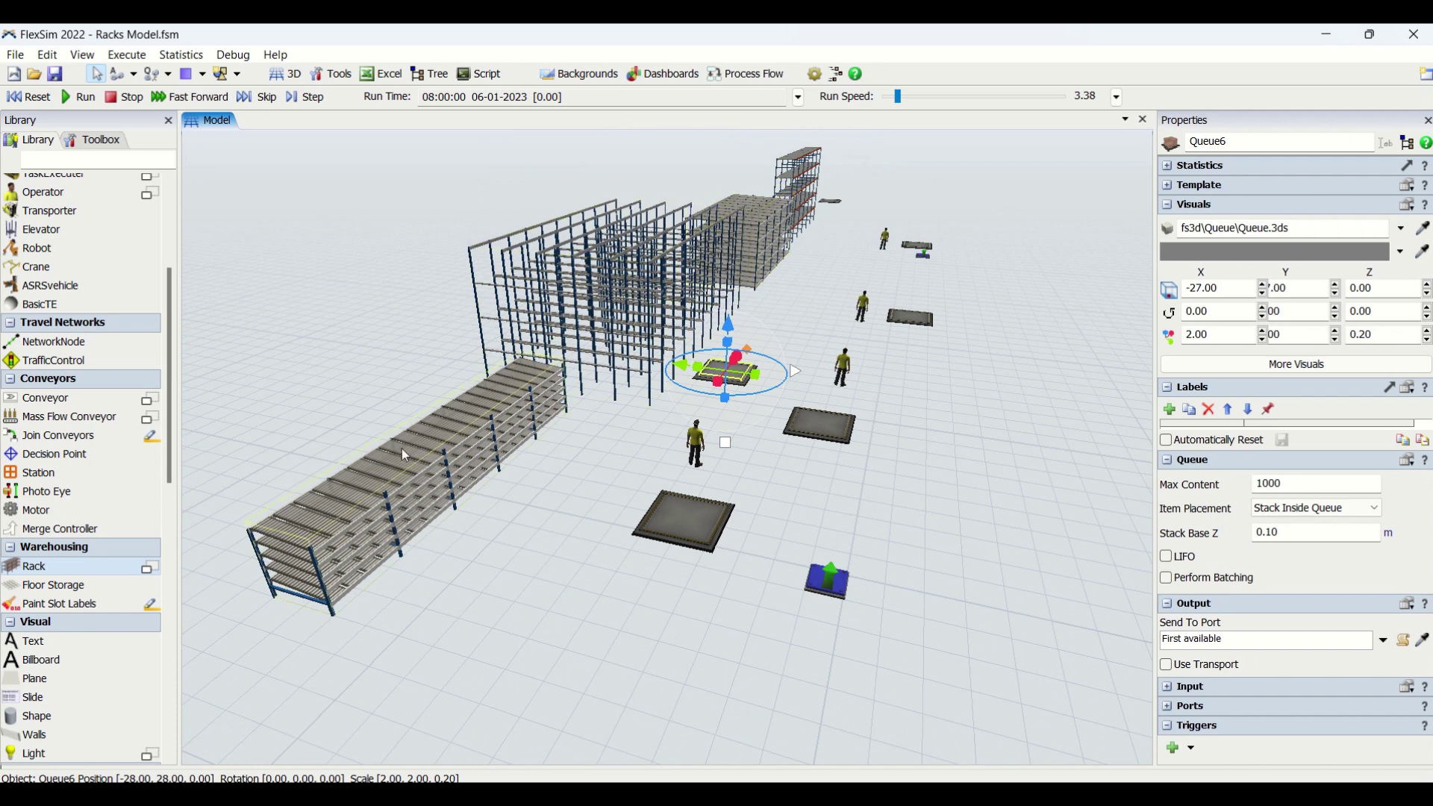
Inspect the gravity flow rack's shelves up close and check its Shelf Tilt Amount setting
{"action": "left_click_drag", "start_coordinate": [585, 527], "coordinate": [616, 480]}
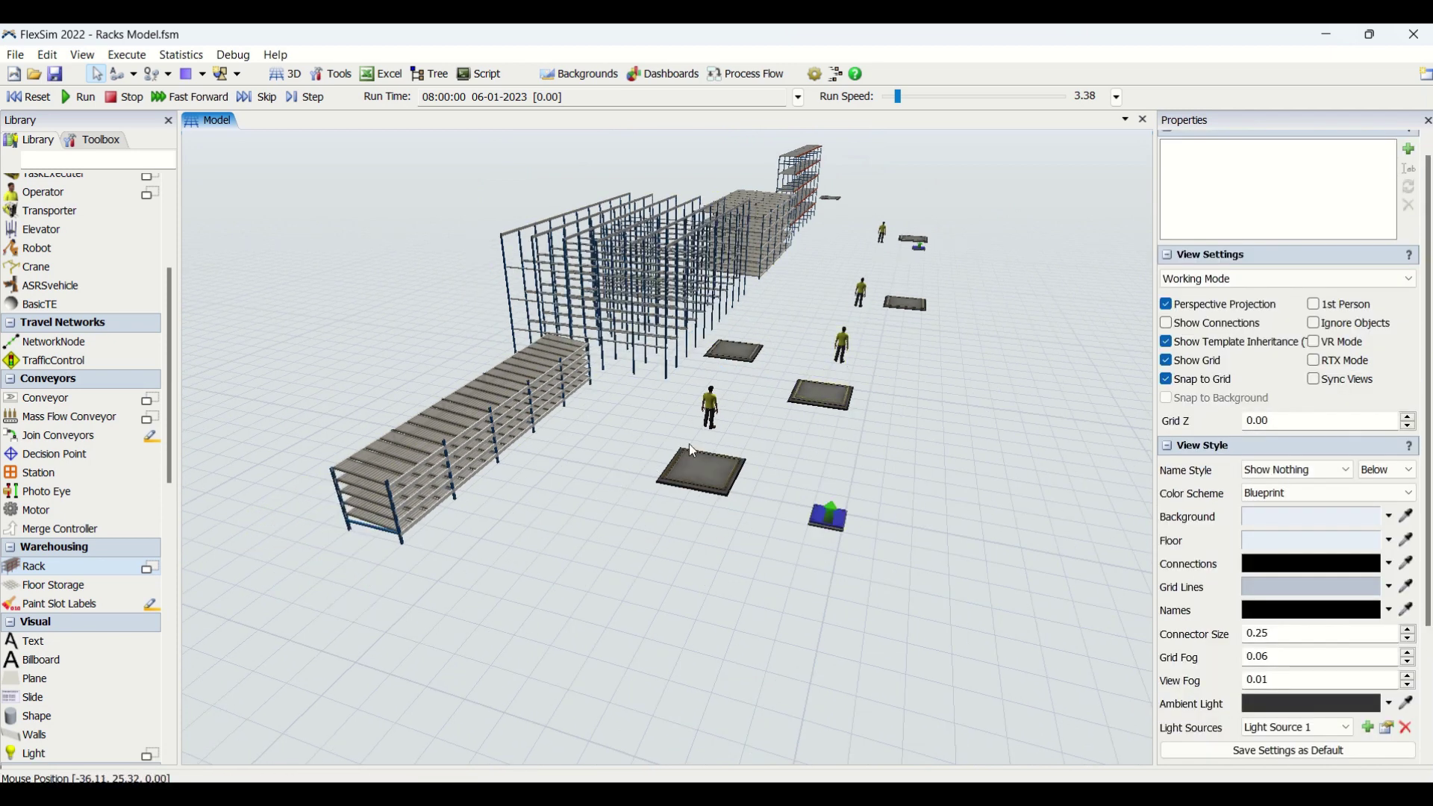
{"action": "left_click_drag", "start_coordinate": [629, 571], "coordinate": [759, 575]}
{"action": "scroll", "coordinate": [595, 545], "scroll_direction": "up", "scroll_amount": 2}
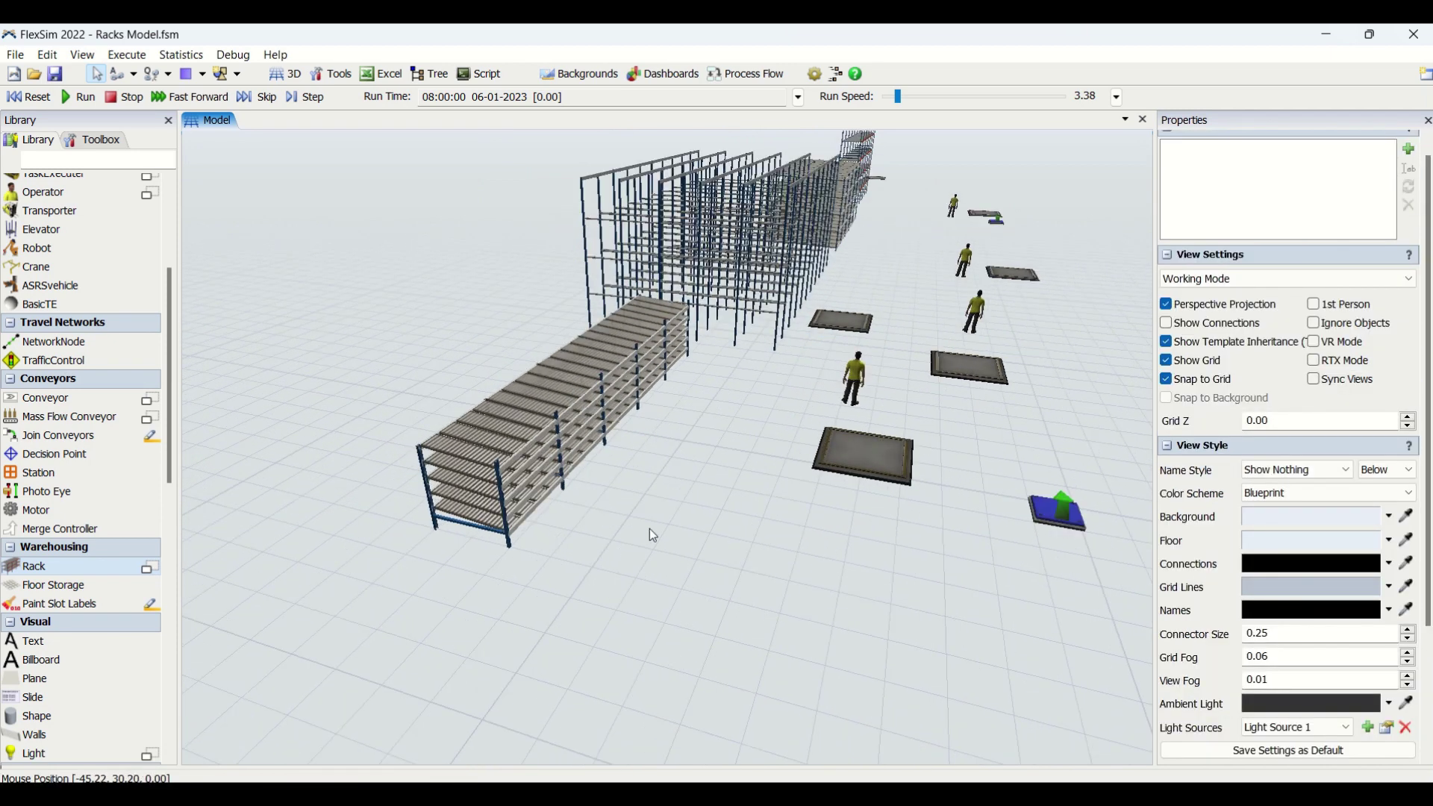
{"action": "left_click_drag", "start_coordinate": [688, 510], "coordinate": [667, 564]}
{"action": "left_click", "coordinate": [522, 491]}
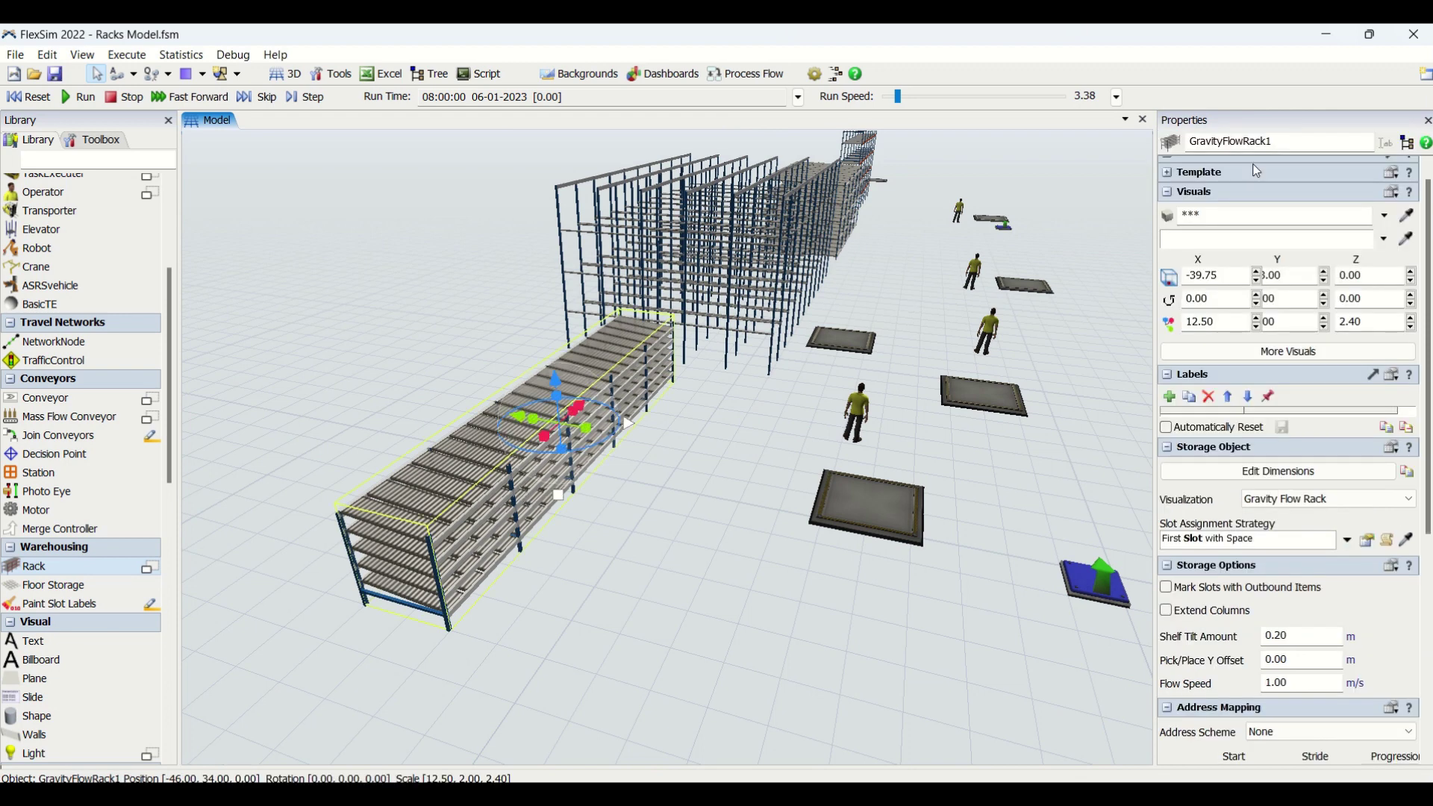
{"action": "left_click", "coordinate": [539, 663]}
{"action": "scroll", "coordinate": [526, 661], "scroll_direction": "up", "scroll_amount": 2}
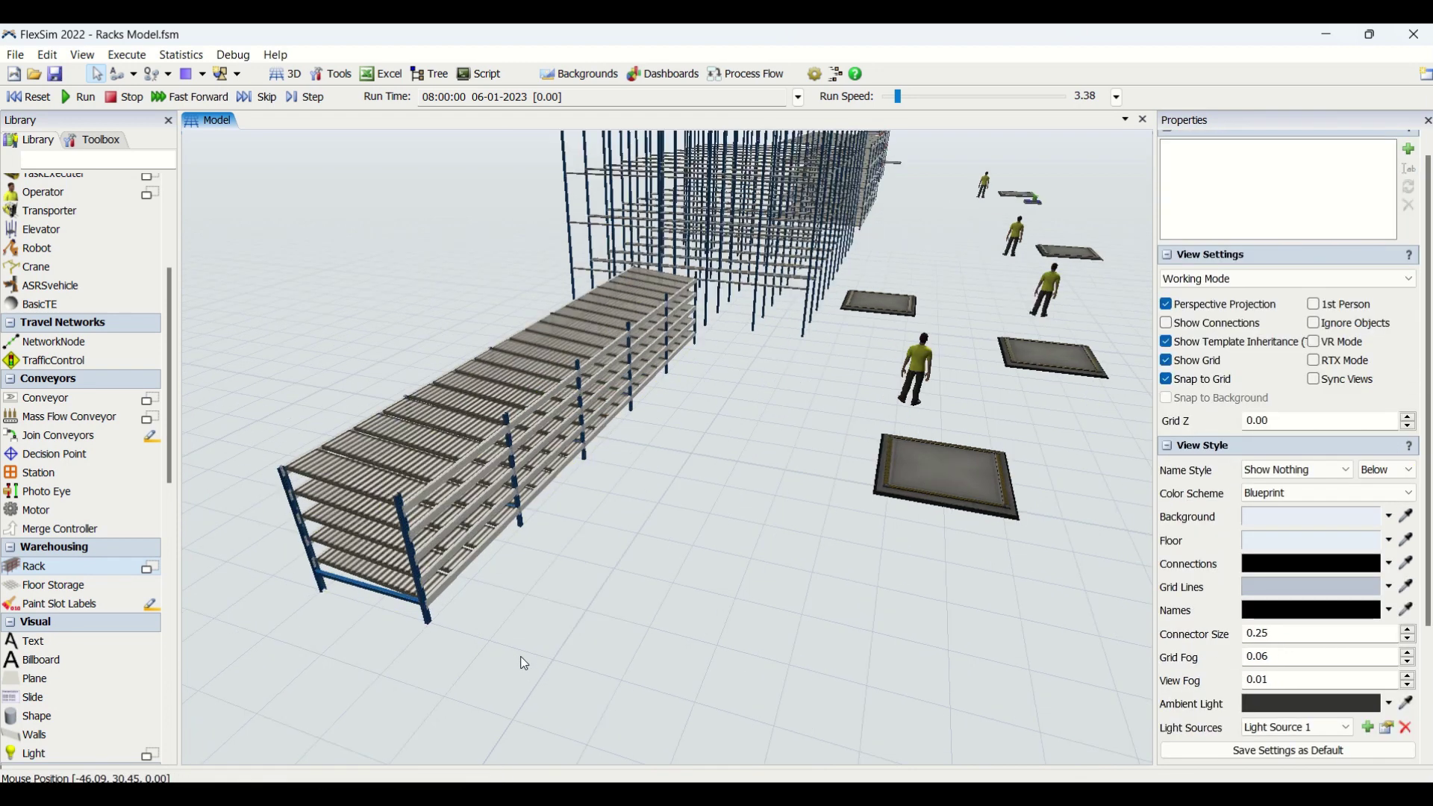
{"action": "left_click_drag", "start_coordinate": [714, 622], "coordinate": [749, 577]}
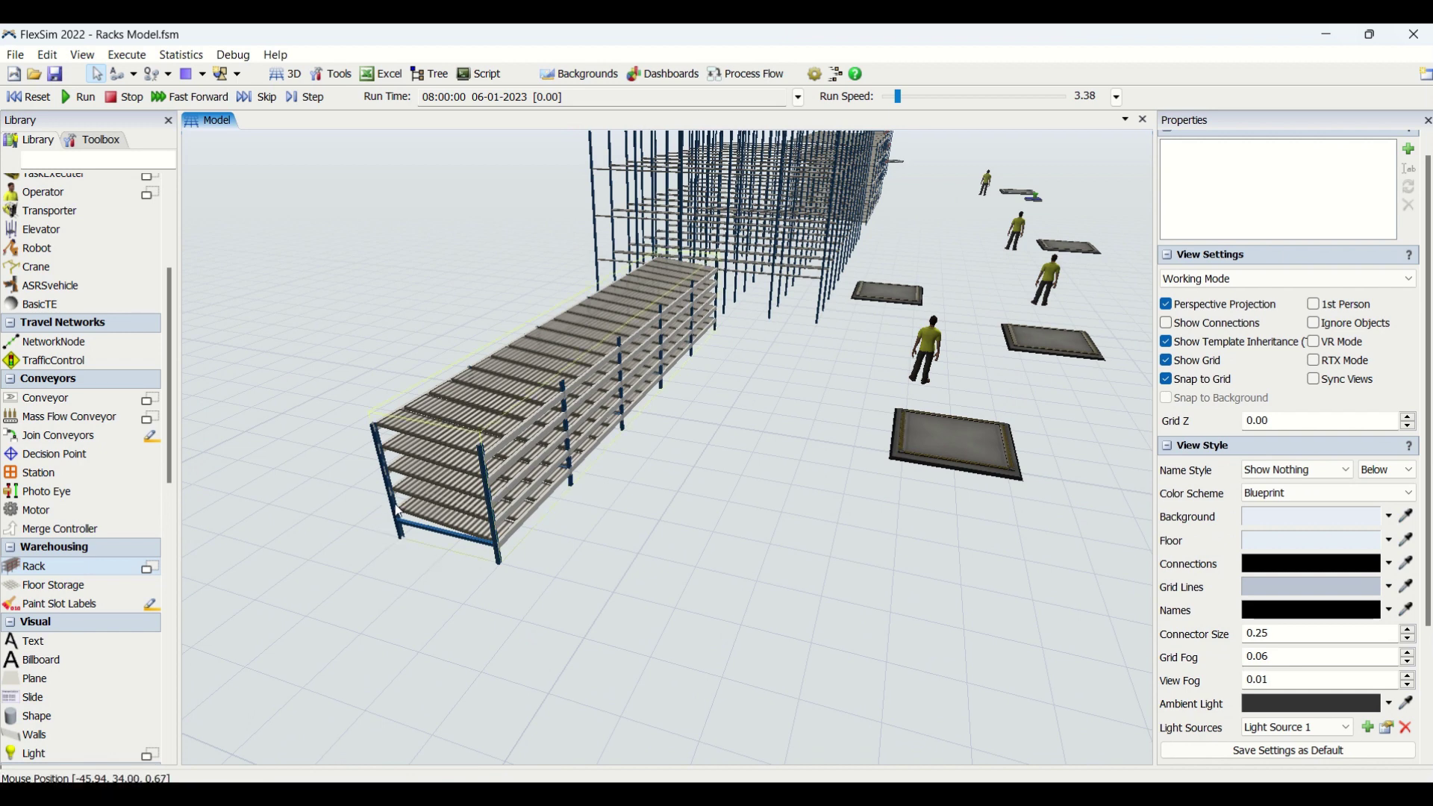
{"action": "left_click", "coordinate": [453, 456]}
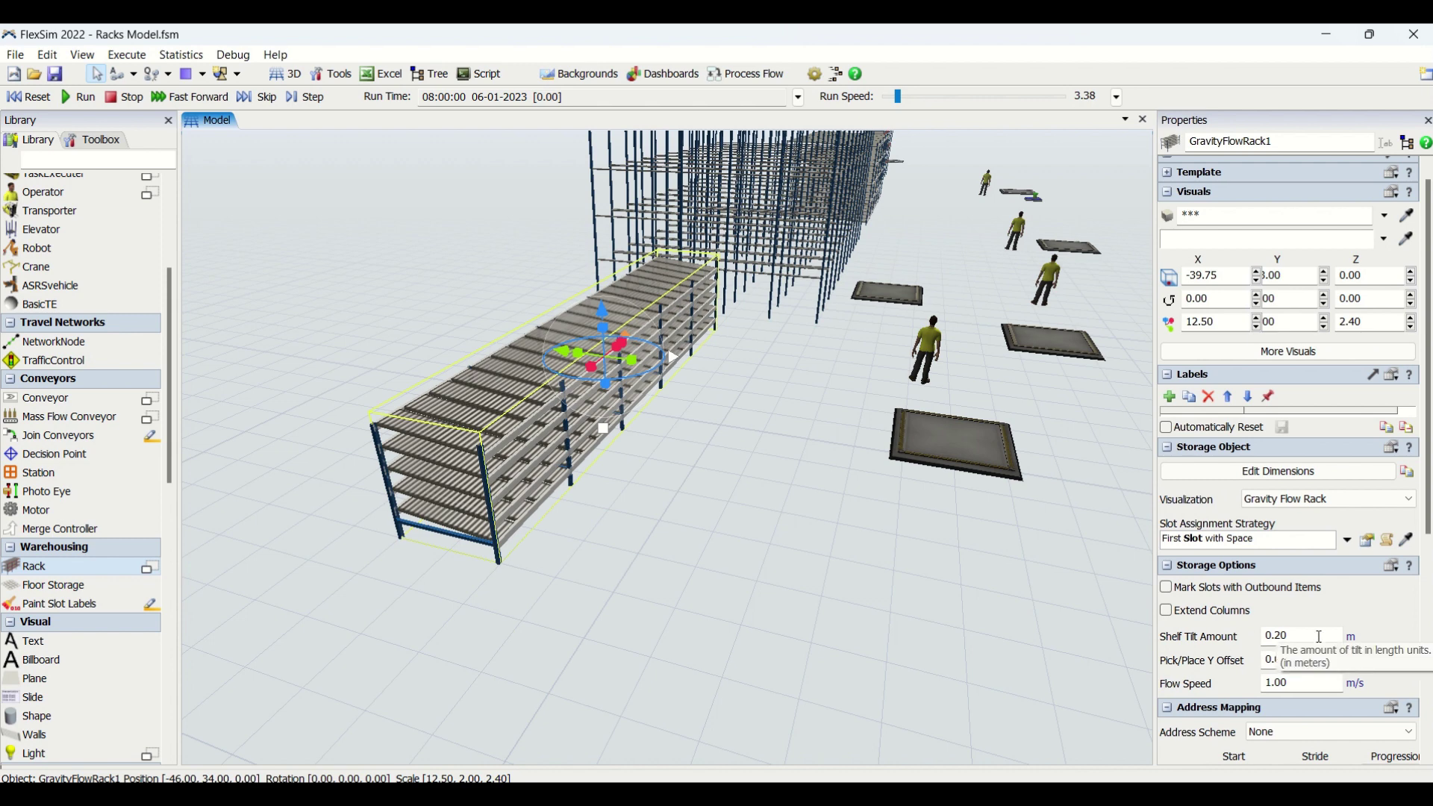
{"action": "left_click", "coordinate": [814, 475]}
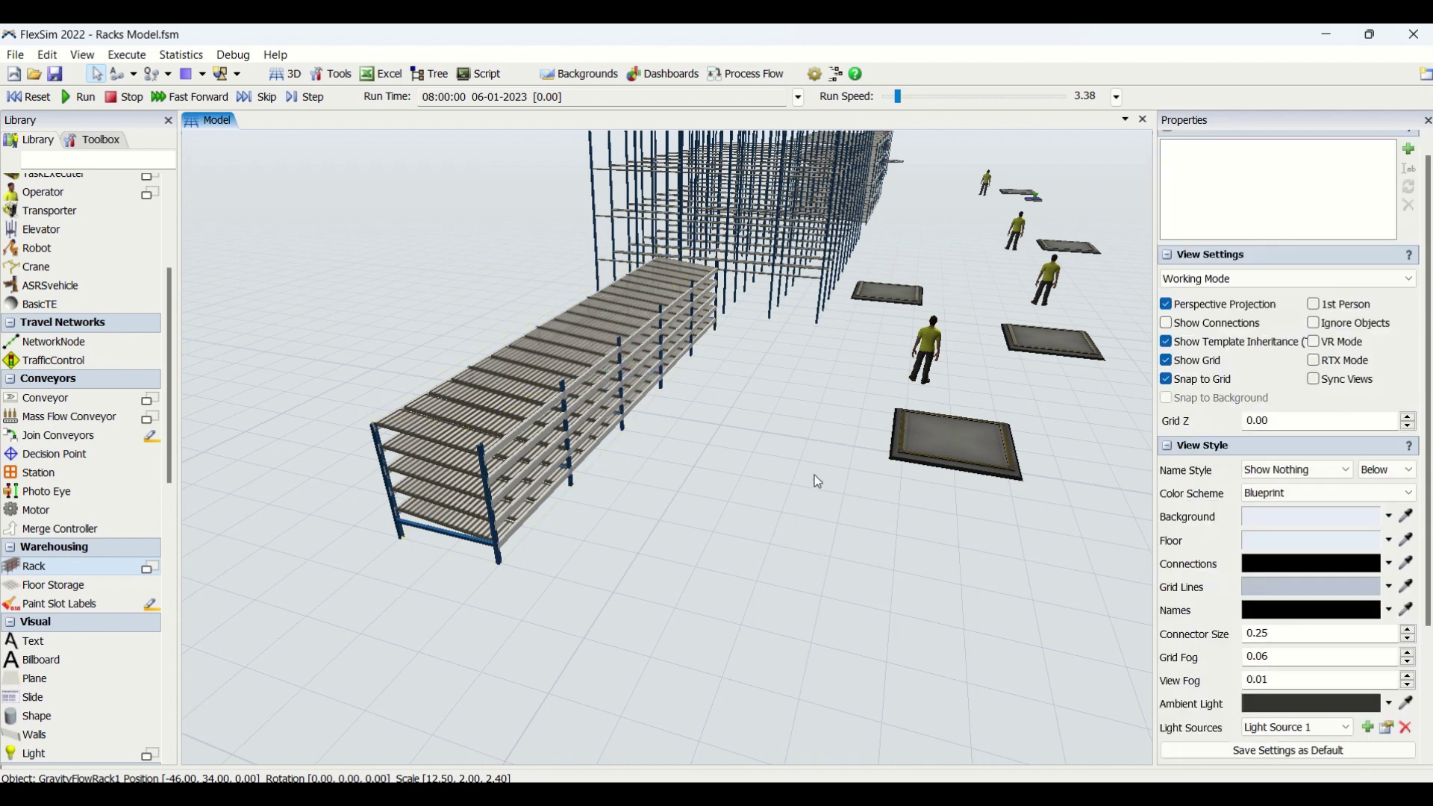
Check the Shelf Tilt Amount of the standard rack at the far end of the row for comparison
{"action": "left_click_drag", "start_coordinate": [814, 475], "coordinate": [588, 625]}
{"action": "scroll", "coordinate": [836, 454], "scroll_direction": "down", "scroll_amount": 5}
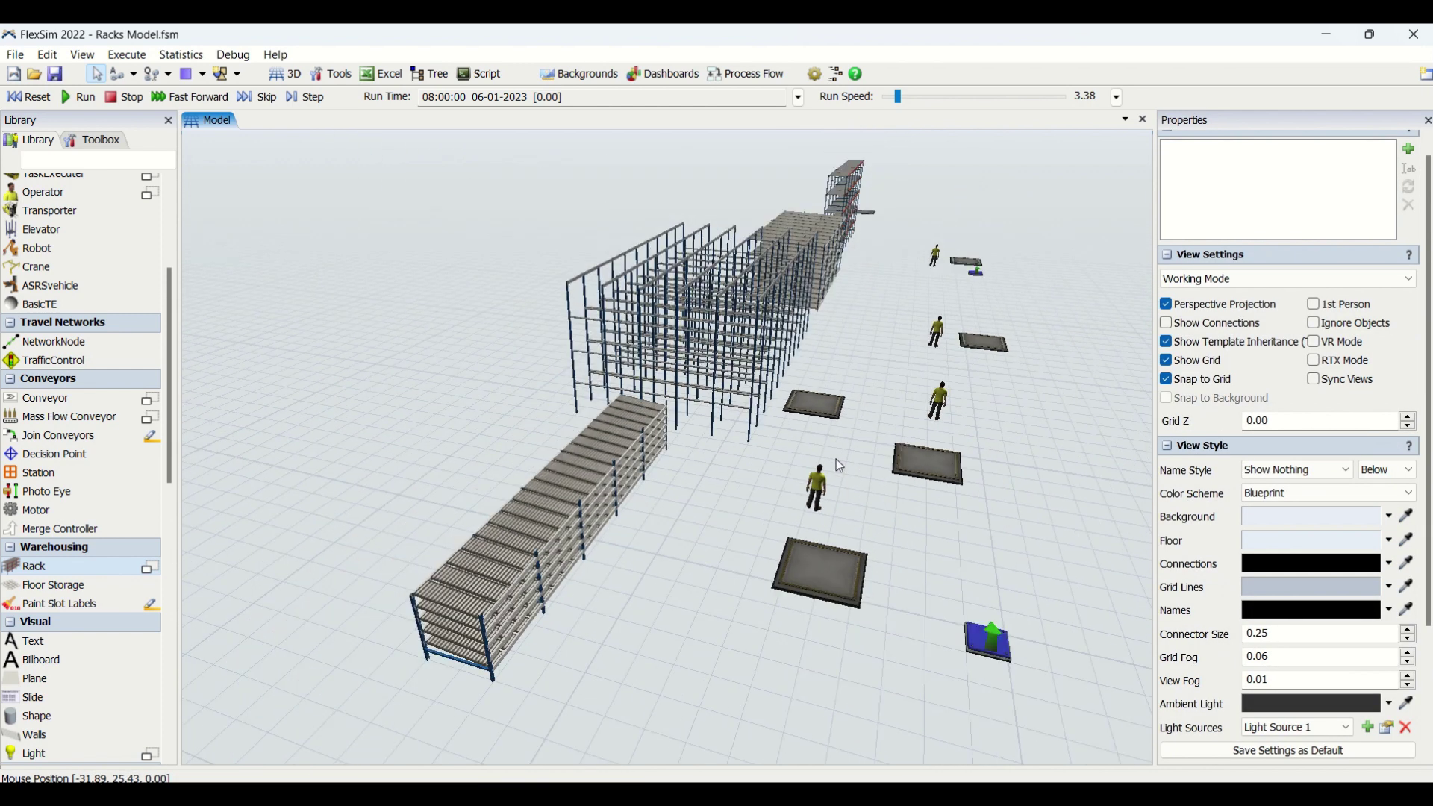
{"action": "left_click_drag", "start_coordinate": [836, 454], "coordinate": [698, 579]}
{"action": "left_click", "coordinate": [722, 242]}
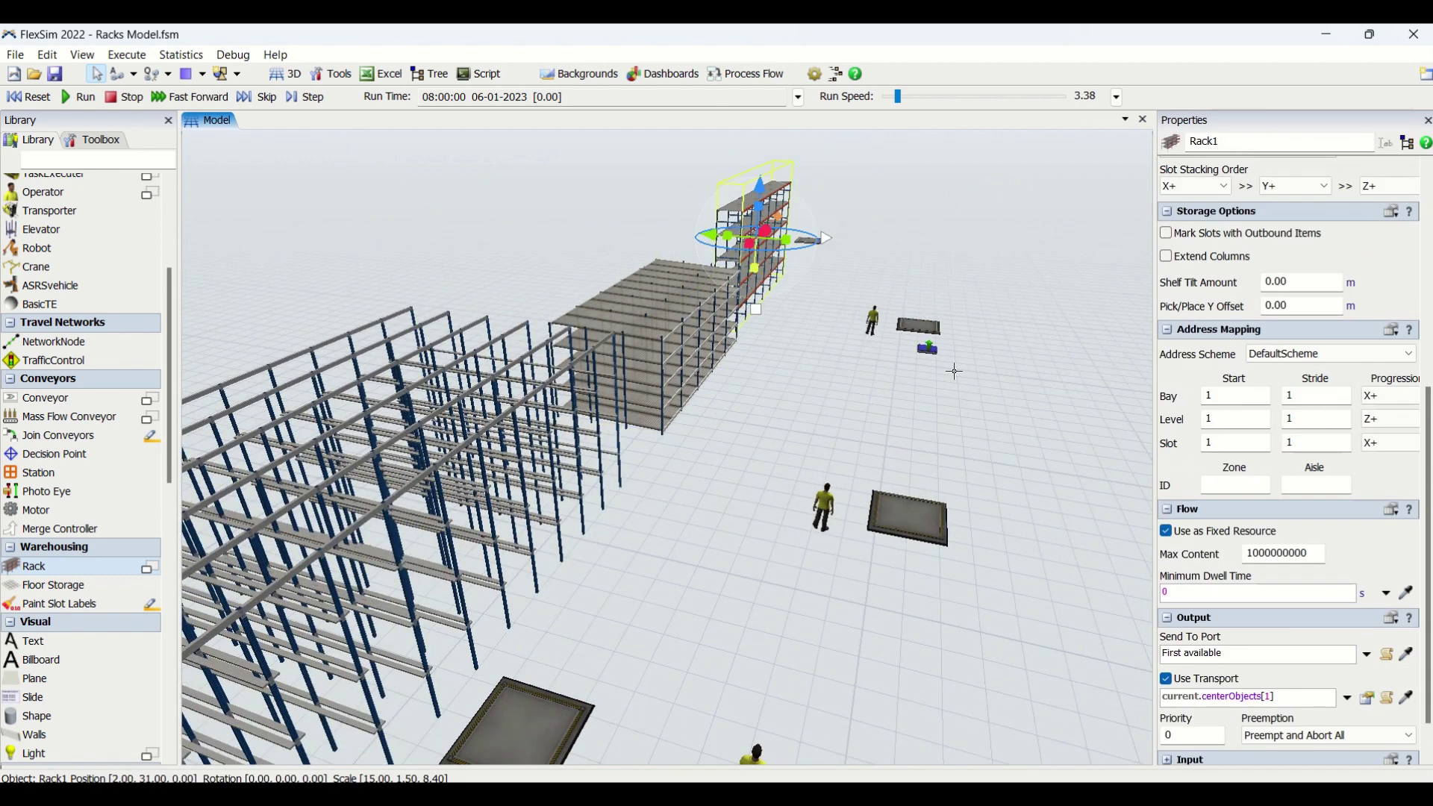
{"action": "mouse_move", "coordinate": [1431, 490]}
{"action": "left_mouse_down"}
{"action": "mouse_move", "coordinate": [1430, 502]}
{"action": "mouse_move", "coordinate": [1430, 484]}
{"action": "left_mouse_up"}
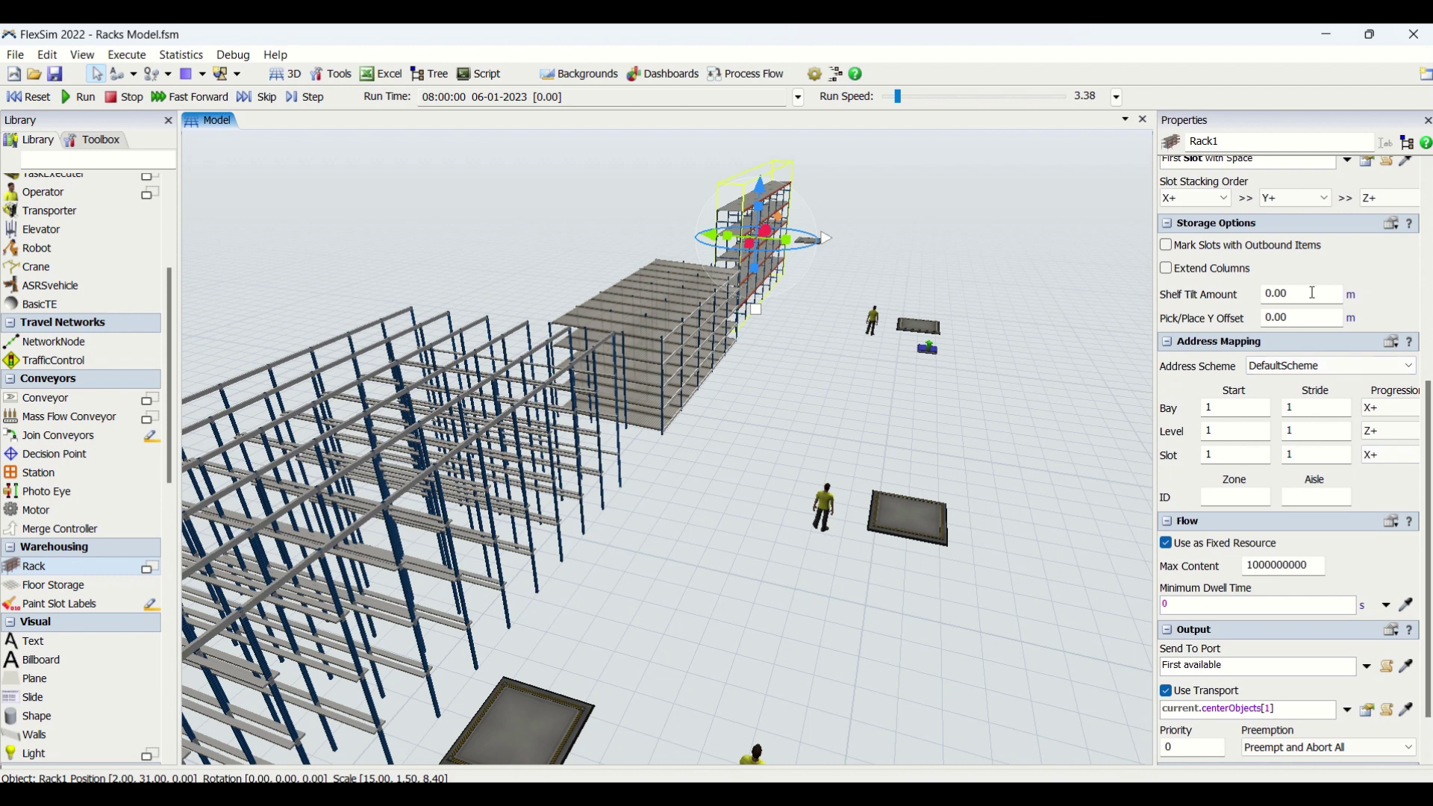
{"action": "left_click_drag", "start_coordinate": [783, 649], "coordinate": [912, 345]}
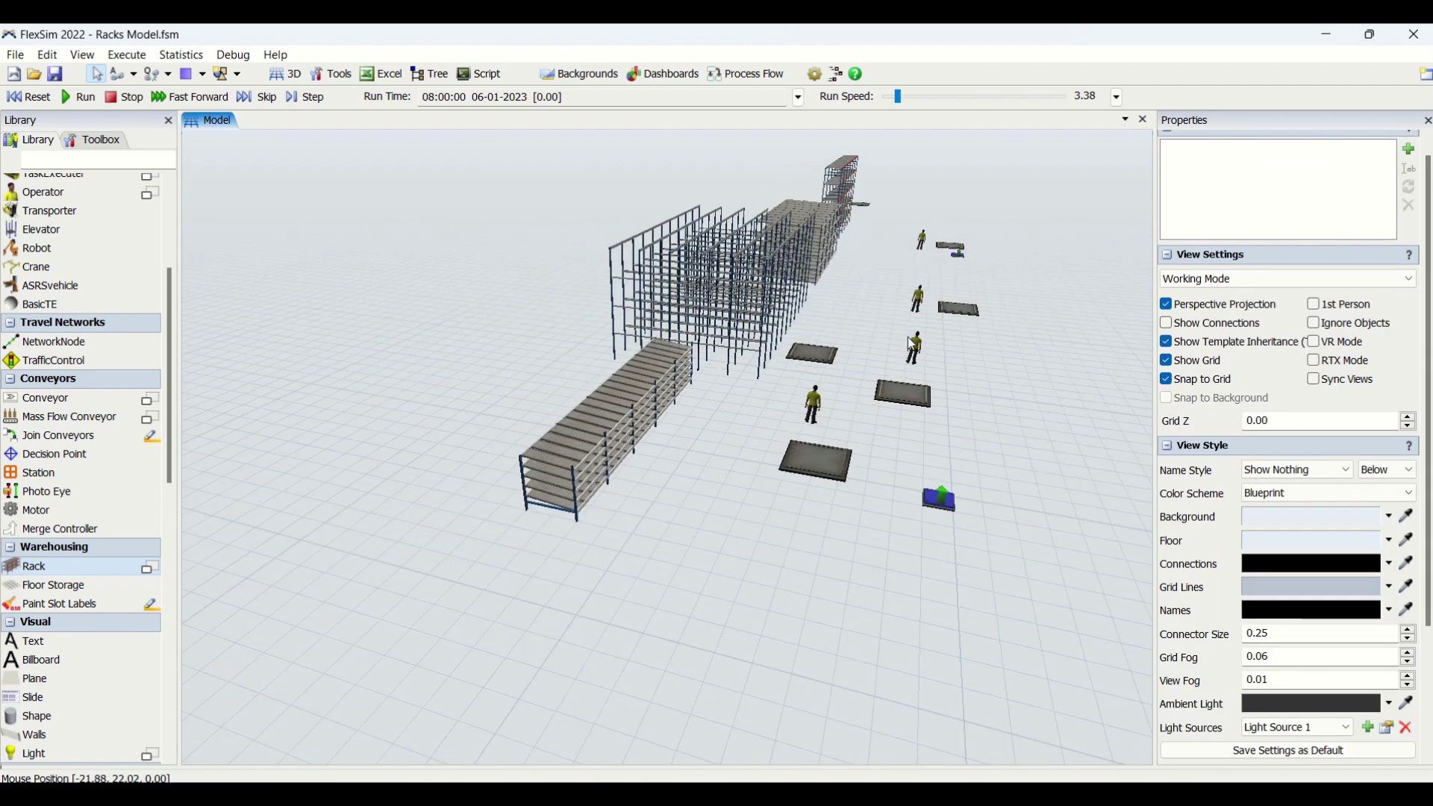
Examine the slope of the gravity flow rack's shelves between its loading and unloading sides
{"action": "left_click", "coordinate": [560, 463]}
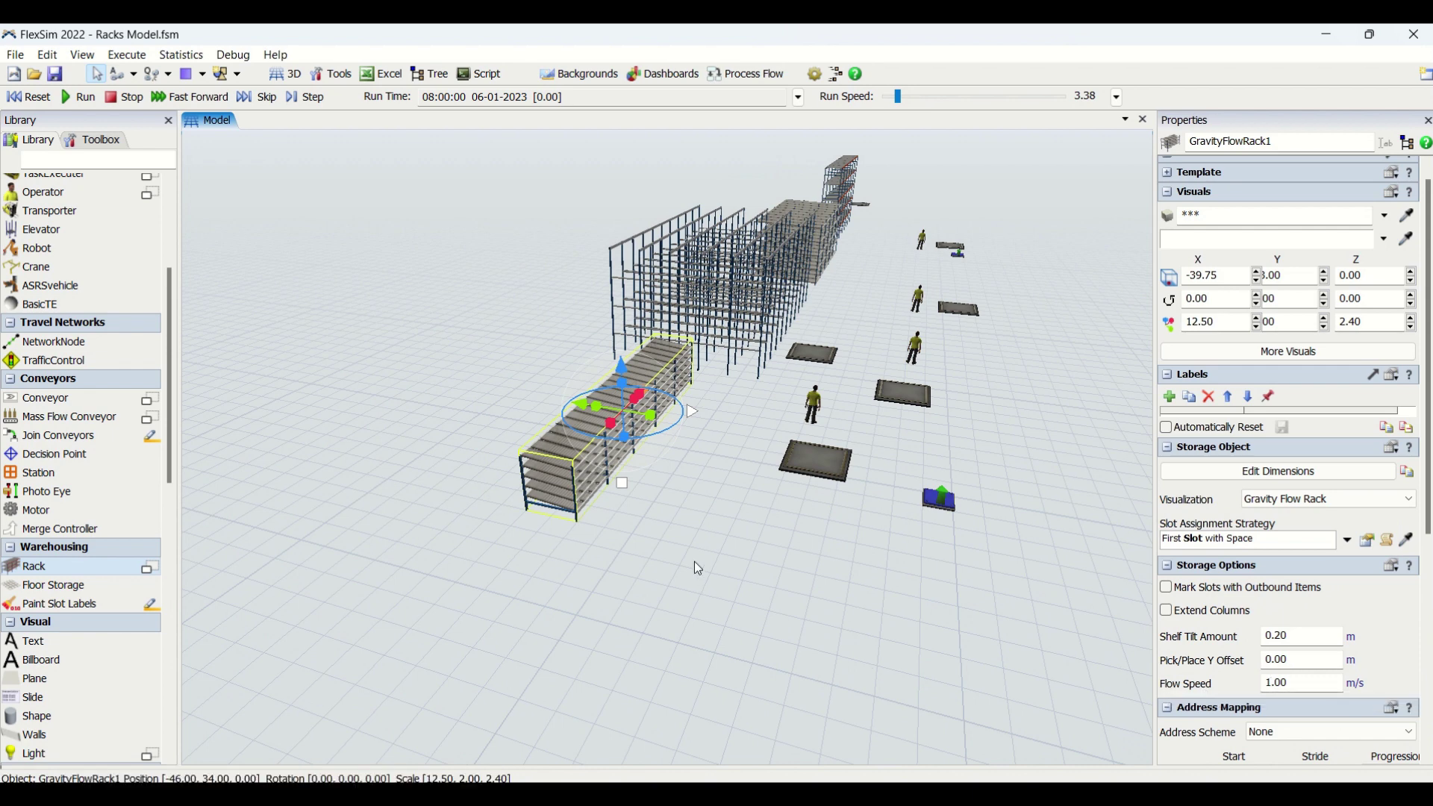
{"action": "scroll", "coordinate": [682, 494], "scroll_direction": "up", "scroll_amount": 5}
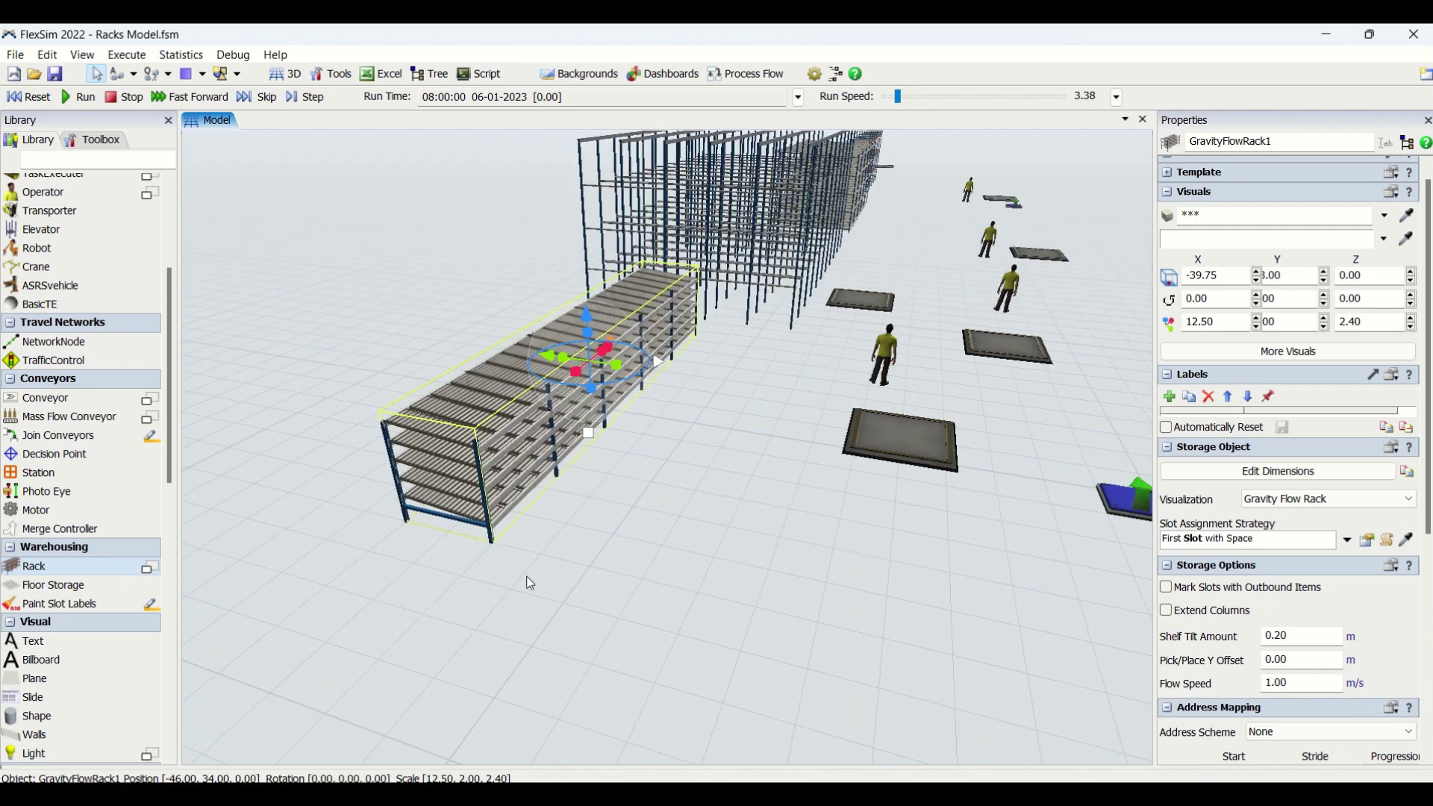
{"action": "scroll", "coordinate": [553, 557], "scroll_direction": "up", "scroll_amount": 3}
{"action": "left_click_drag", "start_coordinate": [582, 593], "coordinate": [635, 636]}
{"action": "left_click", "coordinate": [495, 473]}
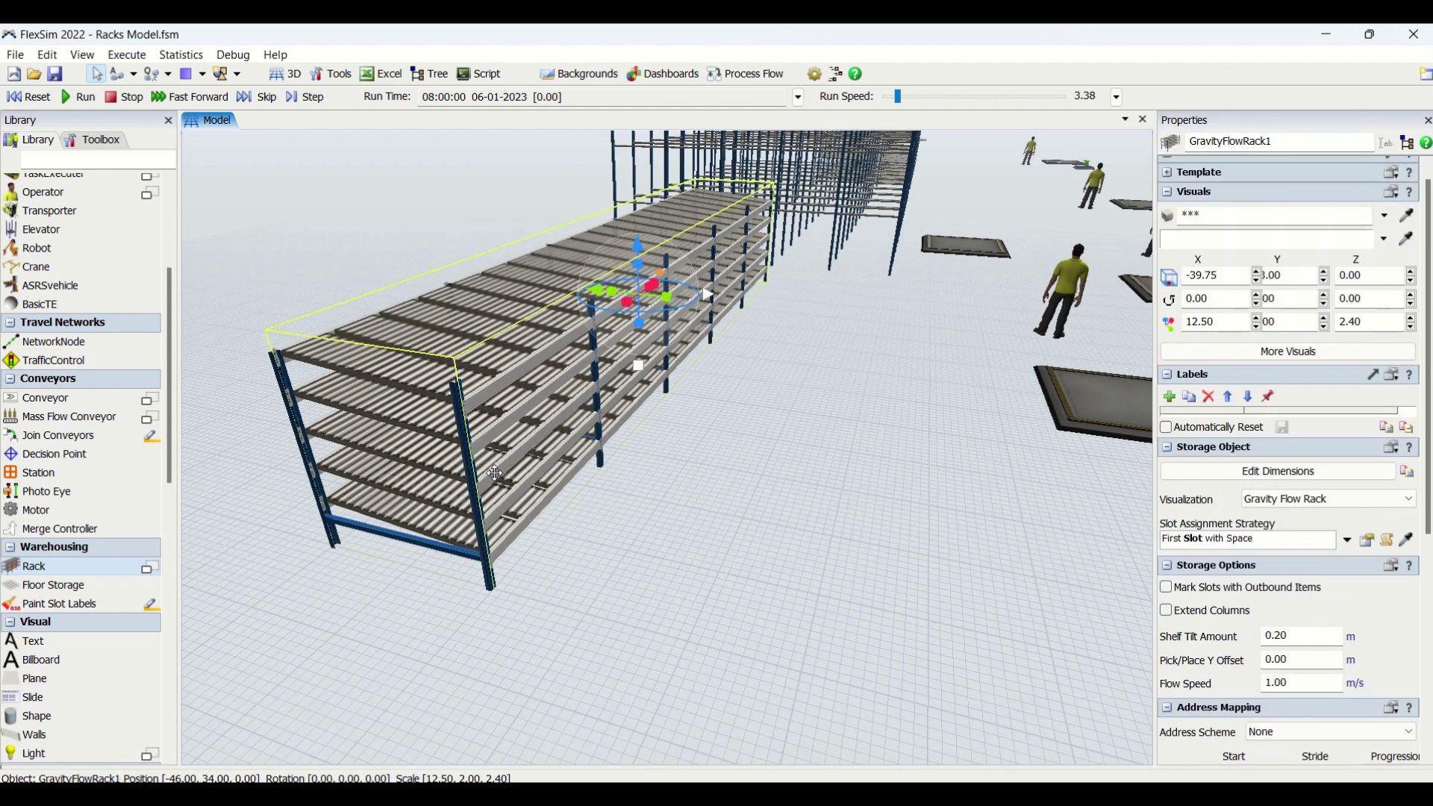
{"action": "left_click", "coordinate": [659, 585]}
{"action": "scroll", "coordinate": [660, 585], "scroll_direction": "down", "scroll_amount": 4}
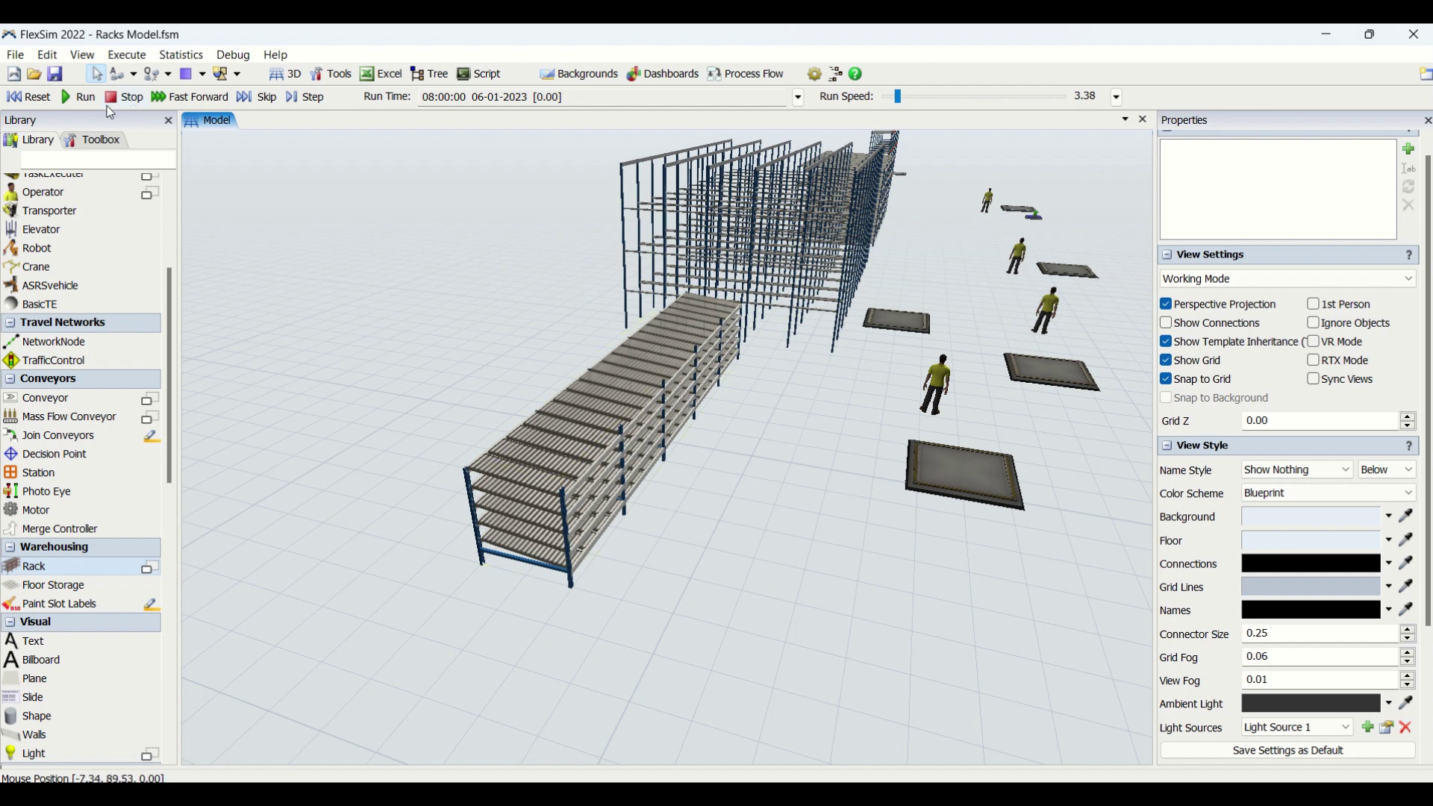
Run the simulation and watch the operator load boxes into the gravity flow rack
{"action": "left_click", "coordinate": [74, 98]}
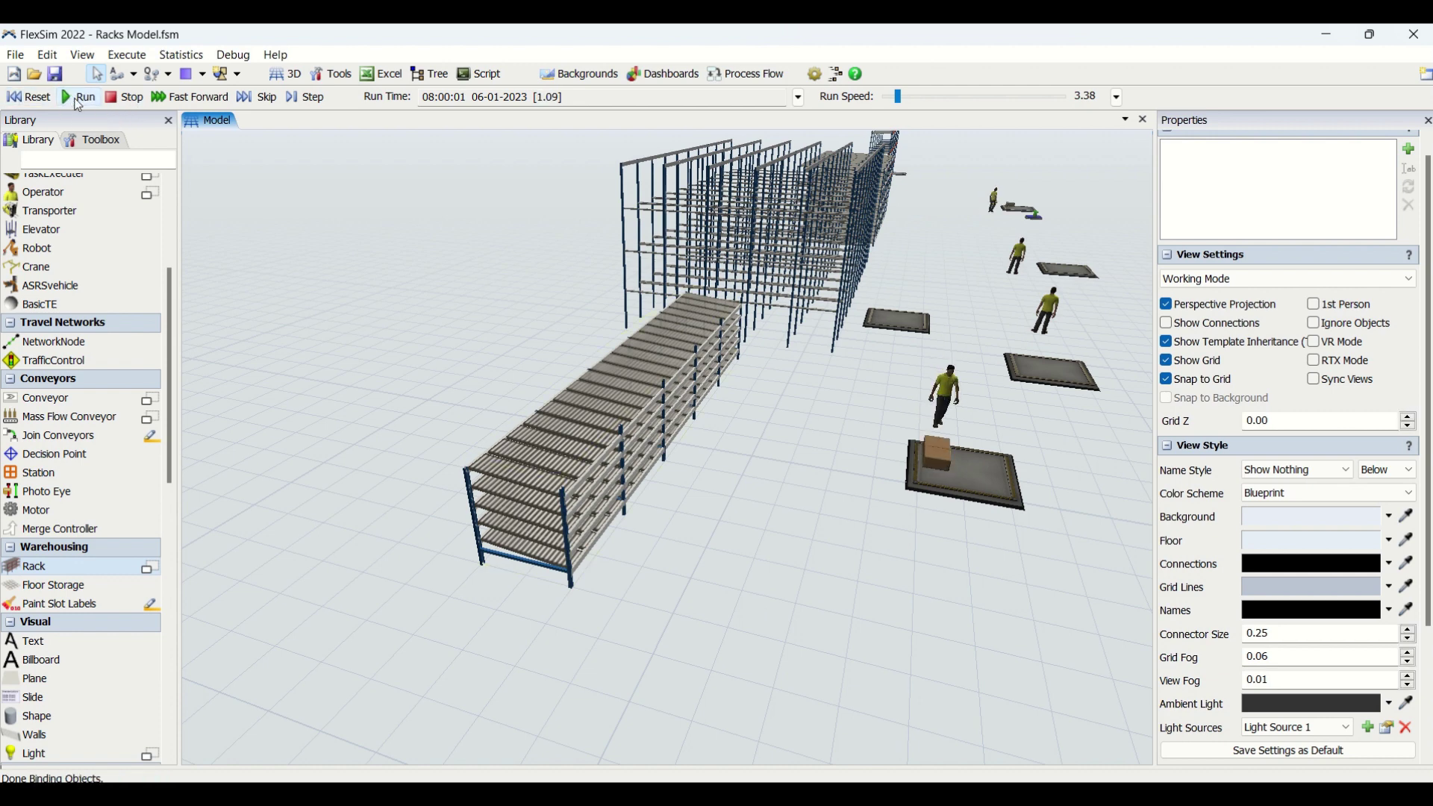
{"action": "scroll", "coordinate": [642, 576], "scroll_direction": "up", "scroll_amount": 2}
{"action": "scroll", "coordinate": [675, 608], "scroll_direction": "up", "scroll_amount": 2}
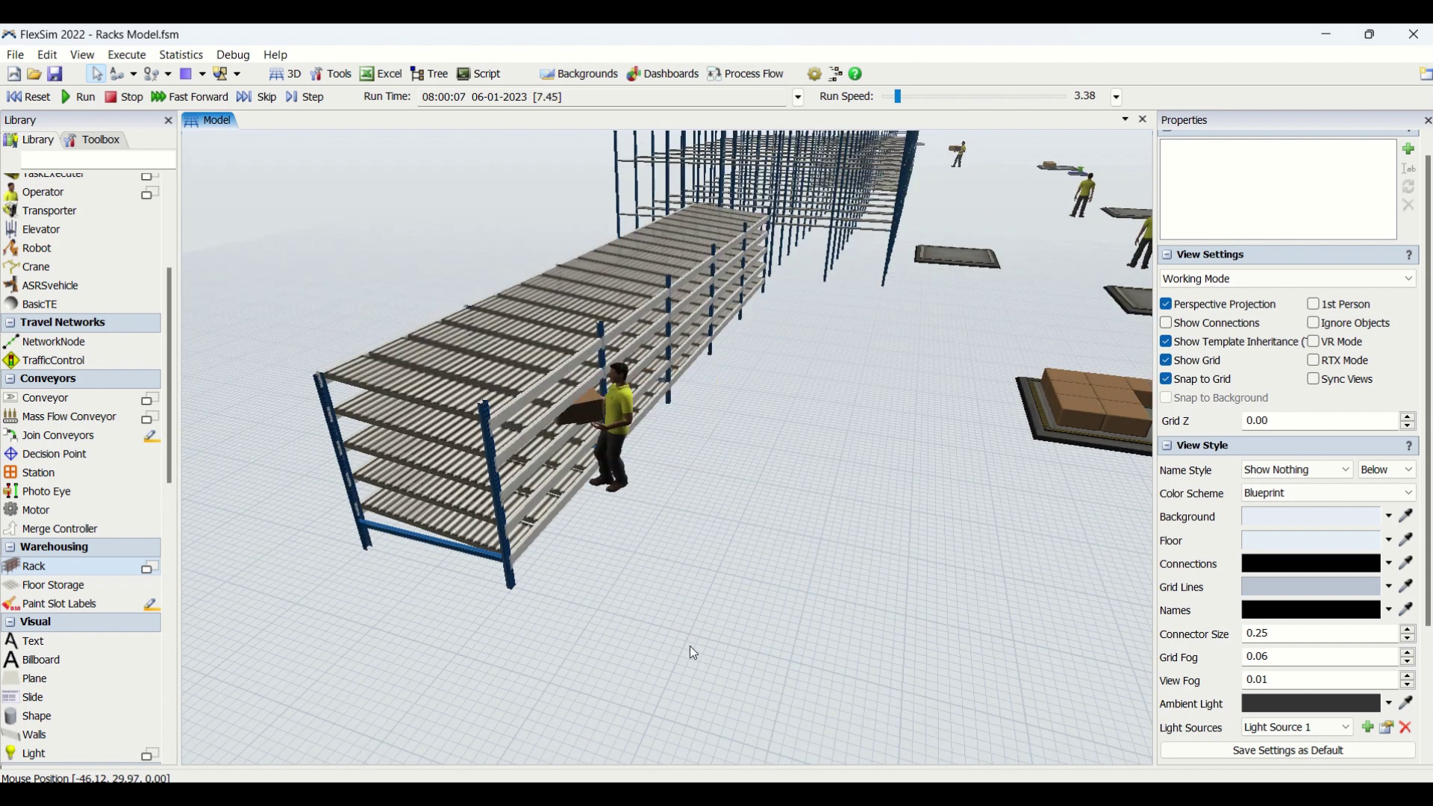
{"action": "right_click_drag", "start_coordinate": [690, 646], "coordinate": [678, 639]}
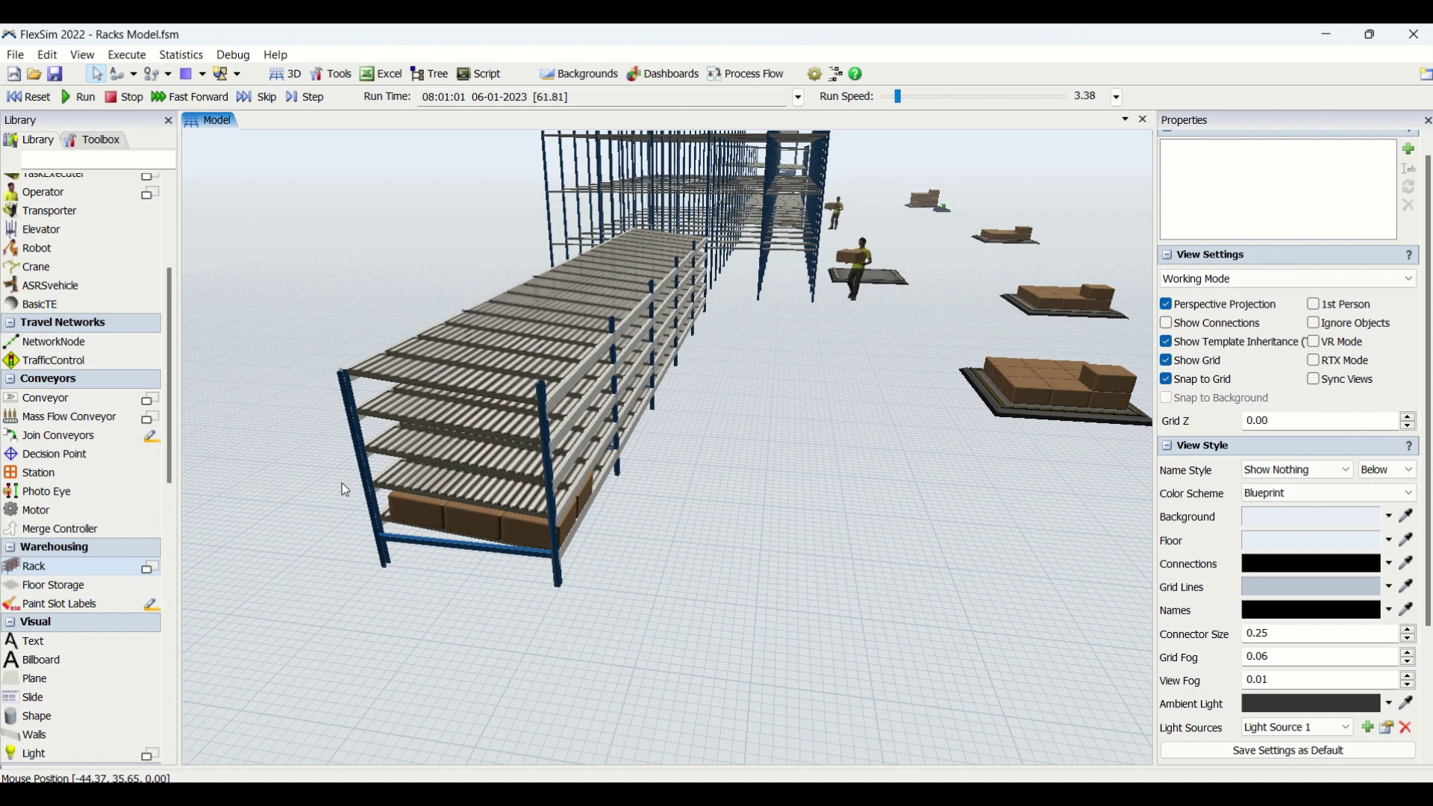
Inspect a box stored on the lowest level of the gravity flow rack
{"action": "left_click", "coordinate": [556, 547]}
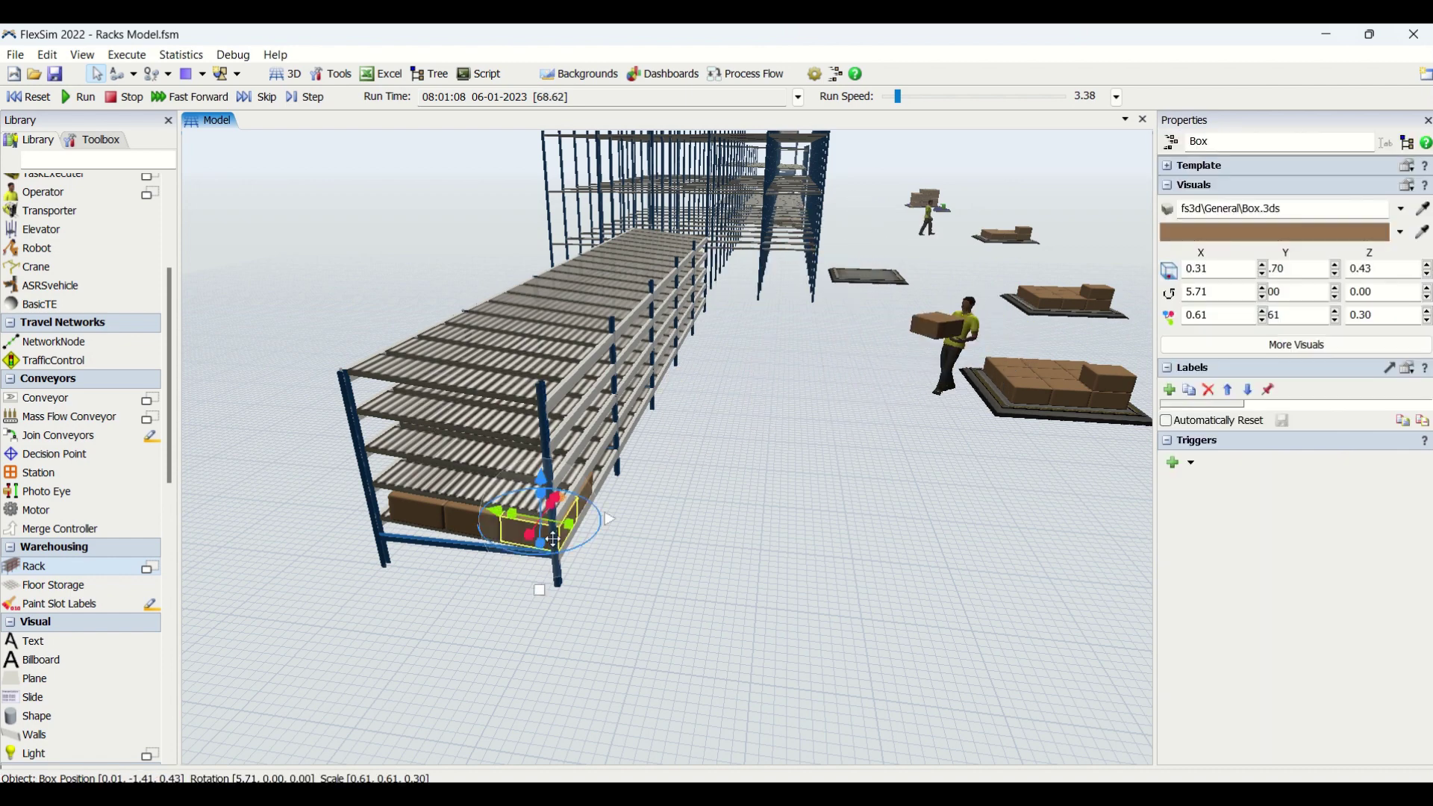
{"action": "left_click", "coordinate": [754, 543]}
{"action": "scroll", "coordinate": [754, 544], "scroll_direction": "down", "scroll_amount": 2}
{"action": "right_click_drag", "start_coordinate": [763, 544], "coordinate": [748, 515]}
Review the gravity flow rack's storage options, address mapping, flow and output settings
{"action": "left_click", "coordinate": [642, 435]}
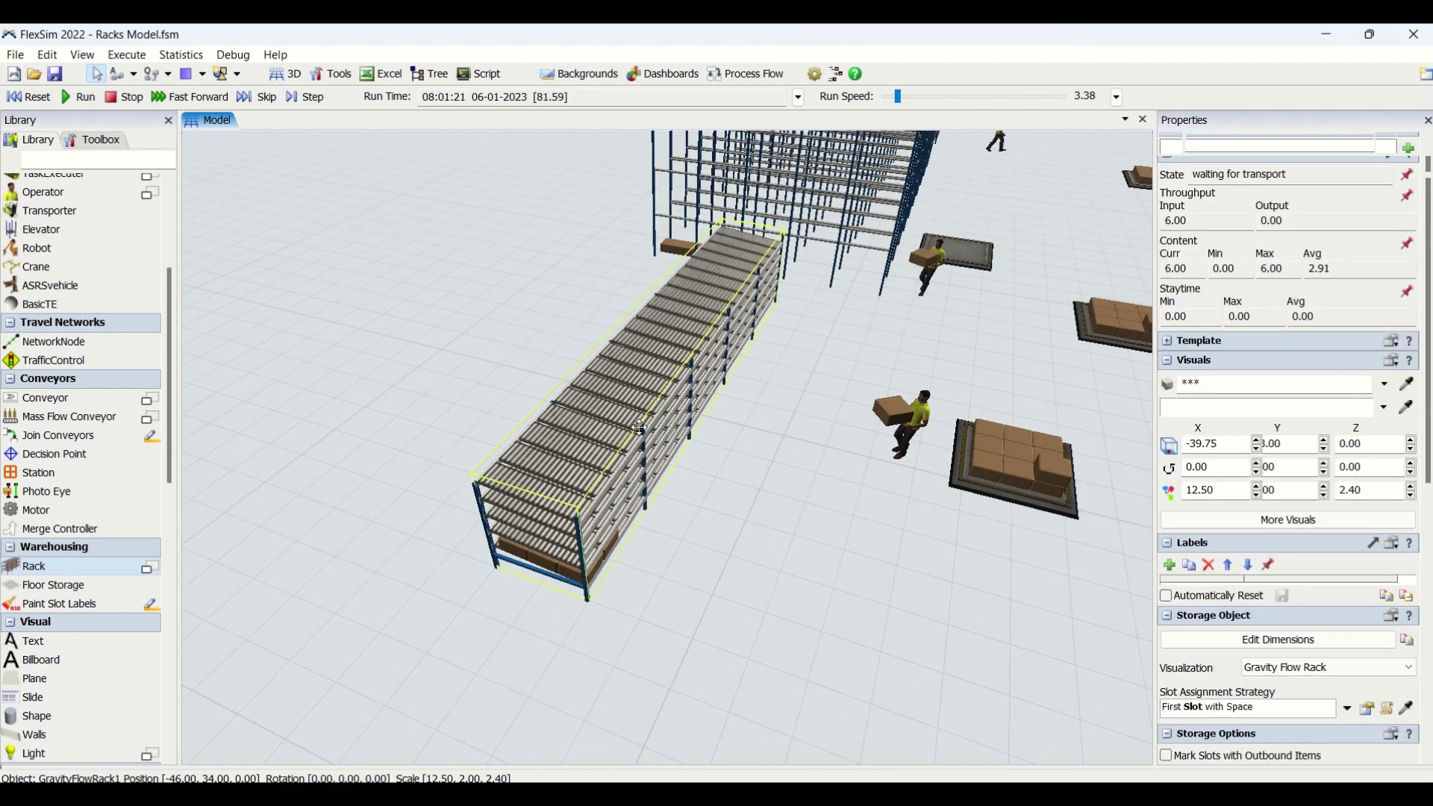
{"action": "left_click_drag", "start_coordinate": [1426, 447], "coordinate": [1427, 656]}
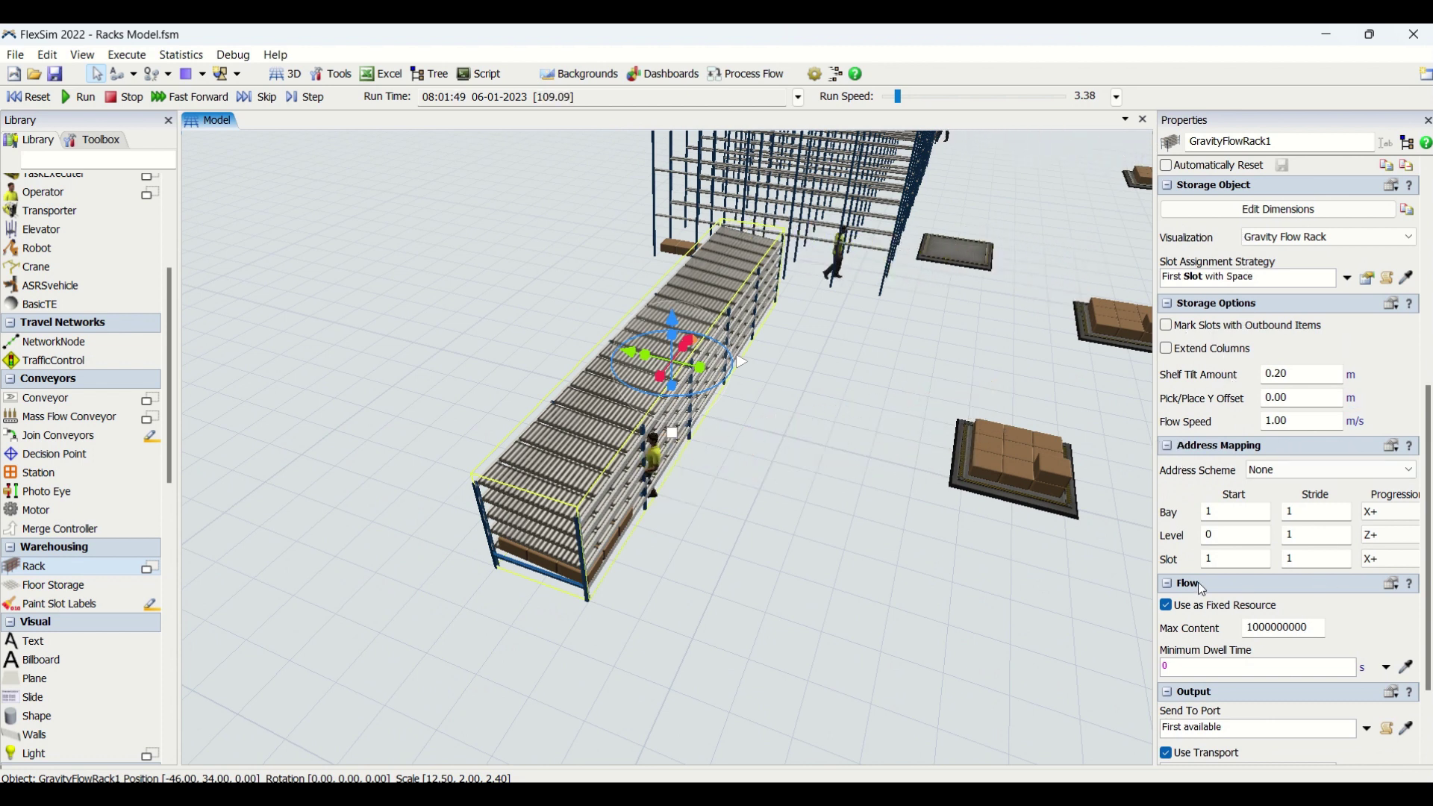
{"action": "scroll", "coordinate": [1425, 618], "scroll_direction": "down", "scroll_amount": 3}
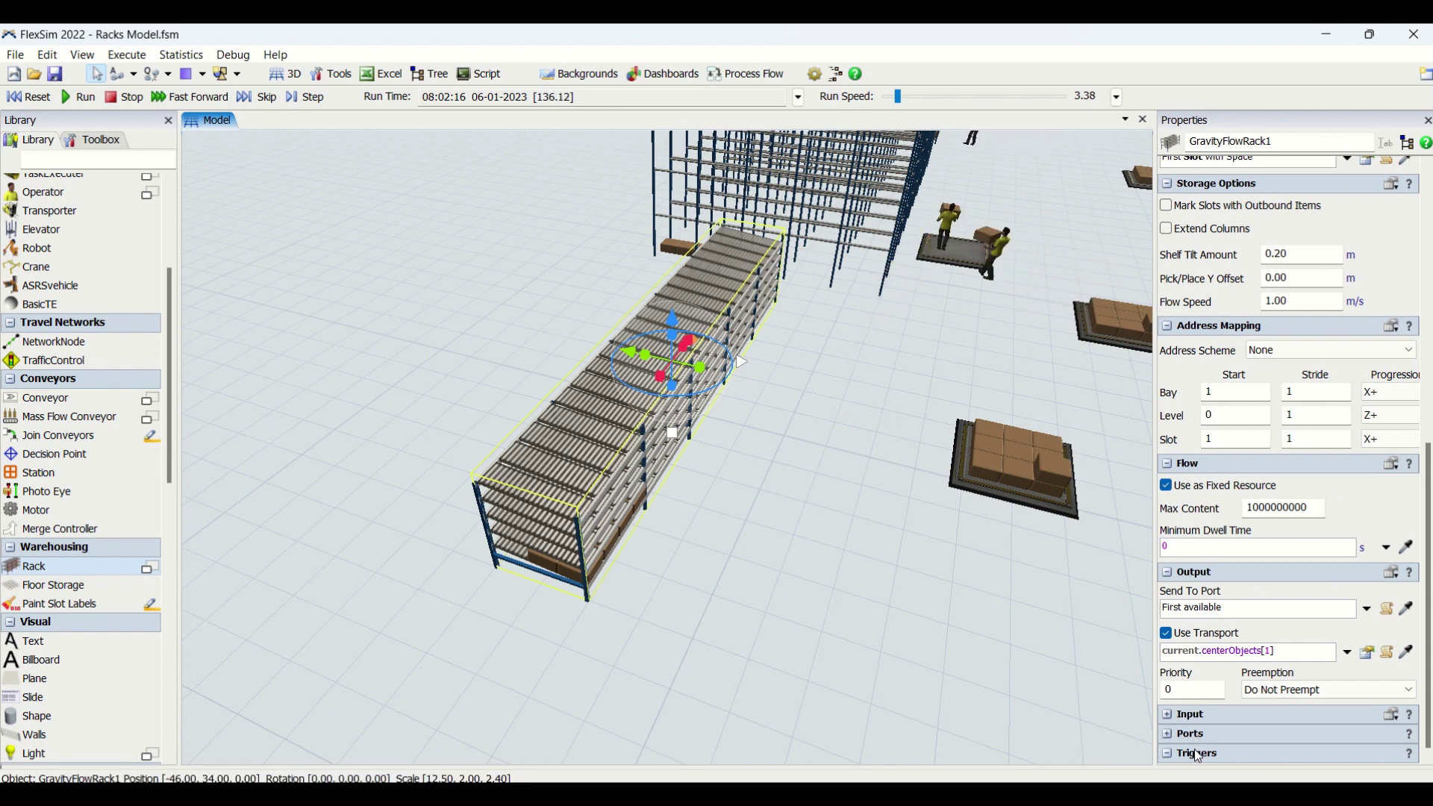
Examine the boxes stored on the lowest level of the gravity flow rack from its loading and unloading sides
{"action": "left_click_drag", "start_coordinate": [891, 585], "coordinate": [706, 655]}
{"action": "right_click_drag", "start_coordinate": [706, 656], "coordinate": [699, 647]}
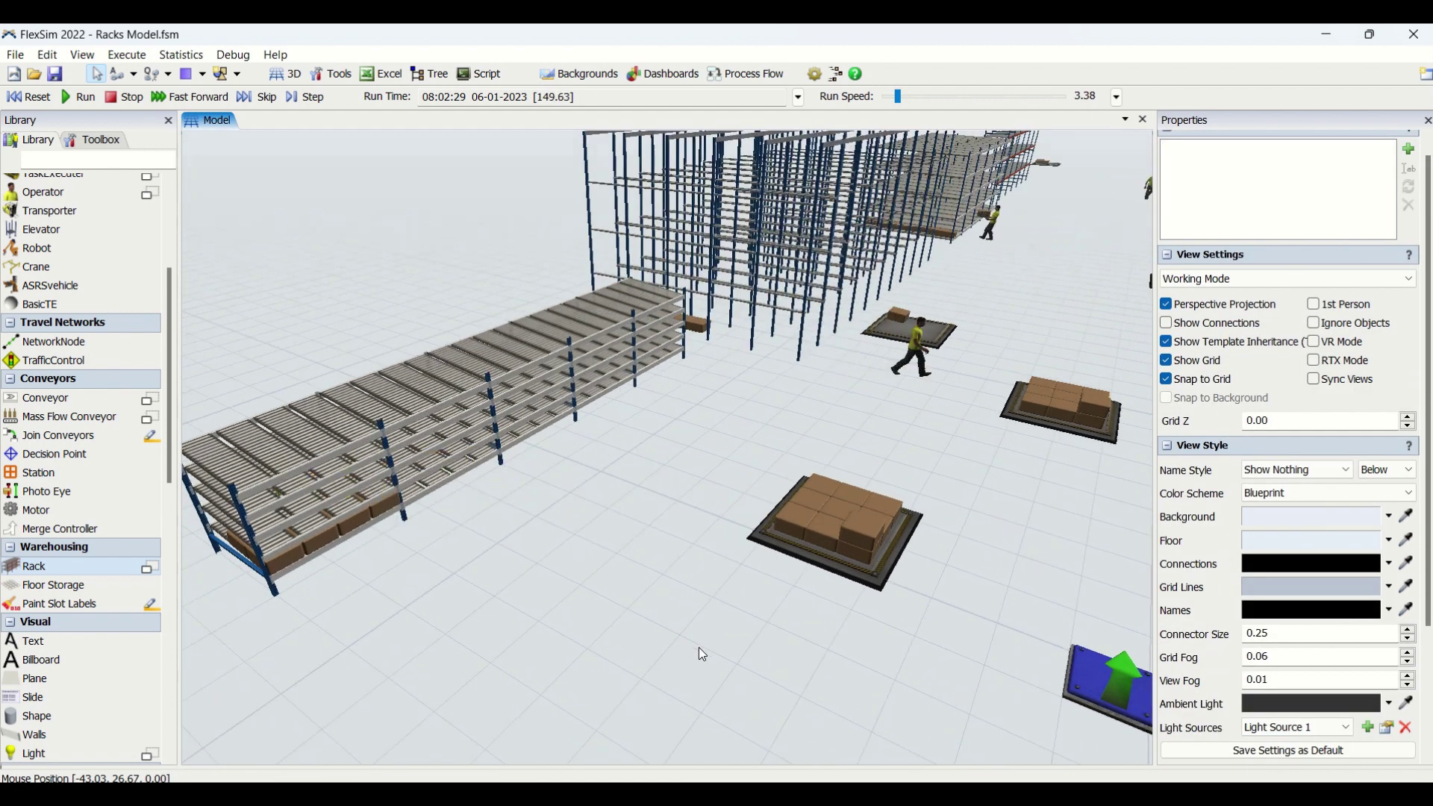
{"action": "right_click_drag", "start_coordinate": [583, 618], "coordinate": [602, 610]}
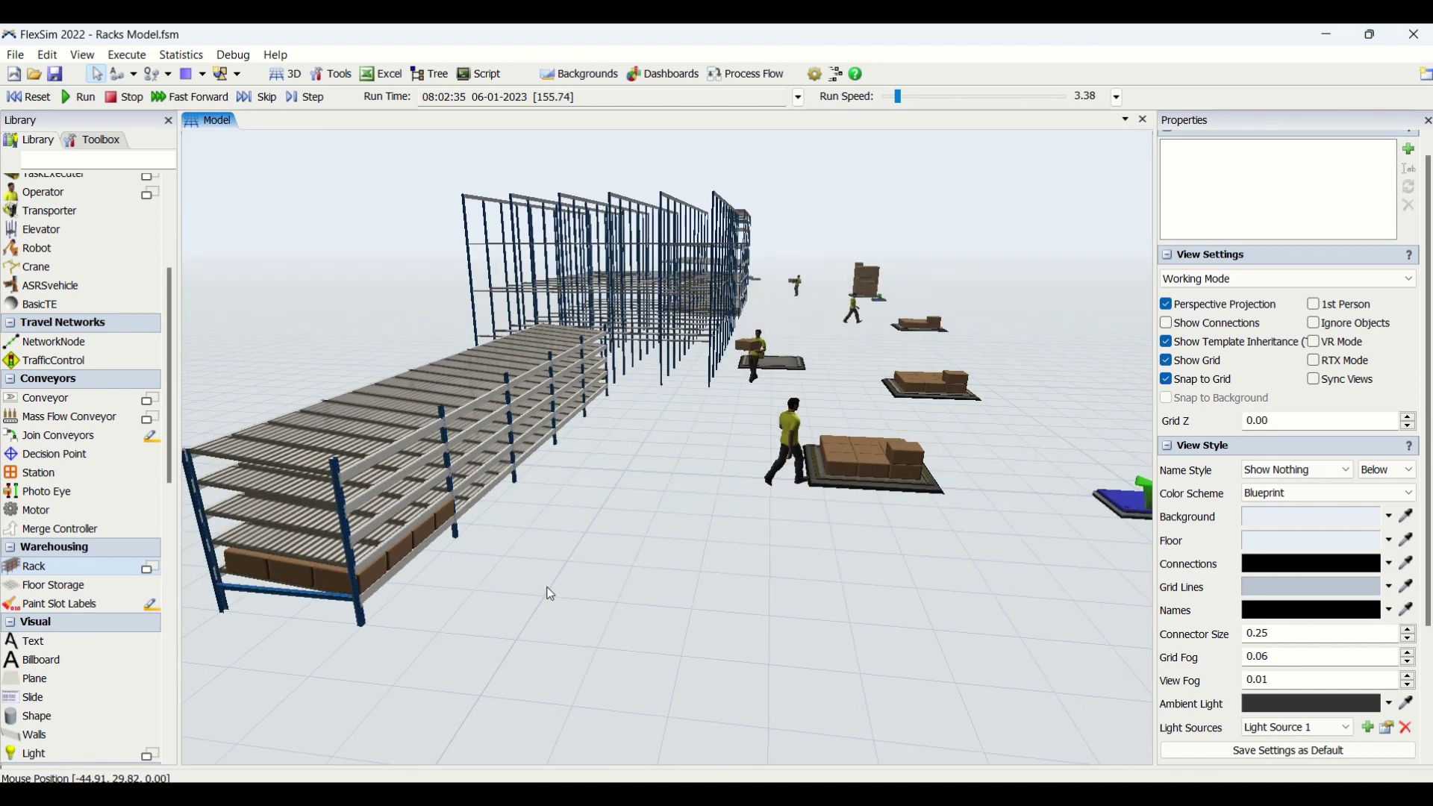
Restart the simulation run and examine the drive-in rack's structure as the operator begins loading it
{"action": "left_click_drag", "start_coordinate": [615, 500], "coordinate": [605, 560]}
{"action": "scroll", "coordinate": [605, 564], "scroll_direction": "down", "scroll_amount": 5}
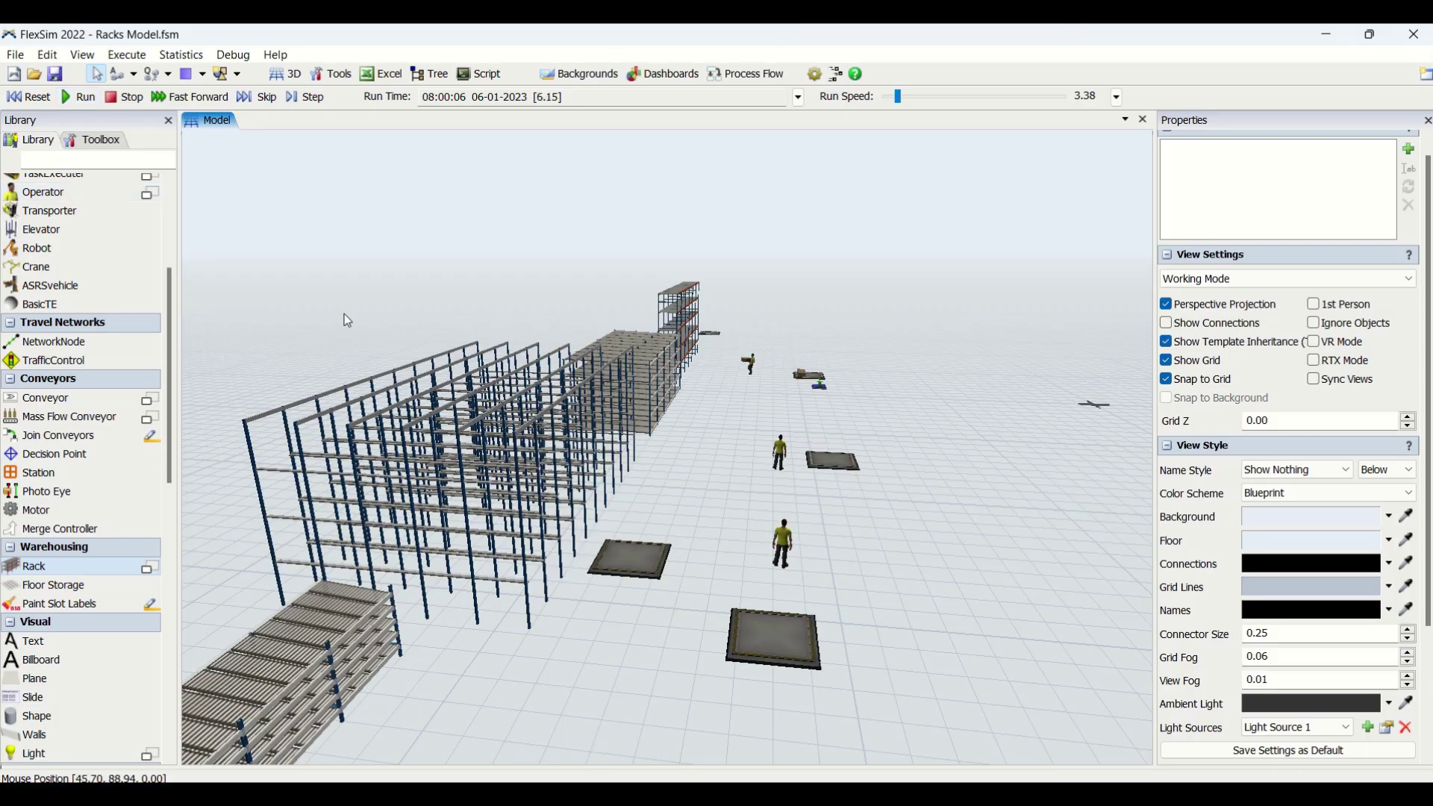
{"action": "left_click_drag", "start_coordinate": [704, 508], "coordinate": [743, 495]}
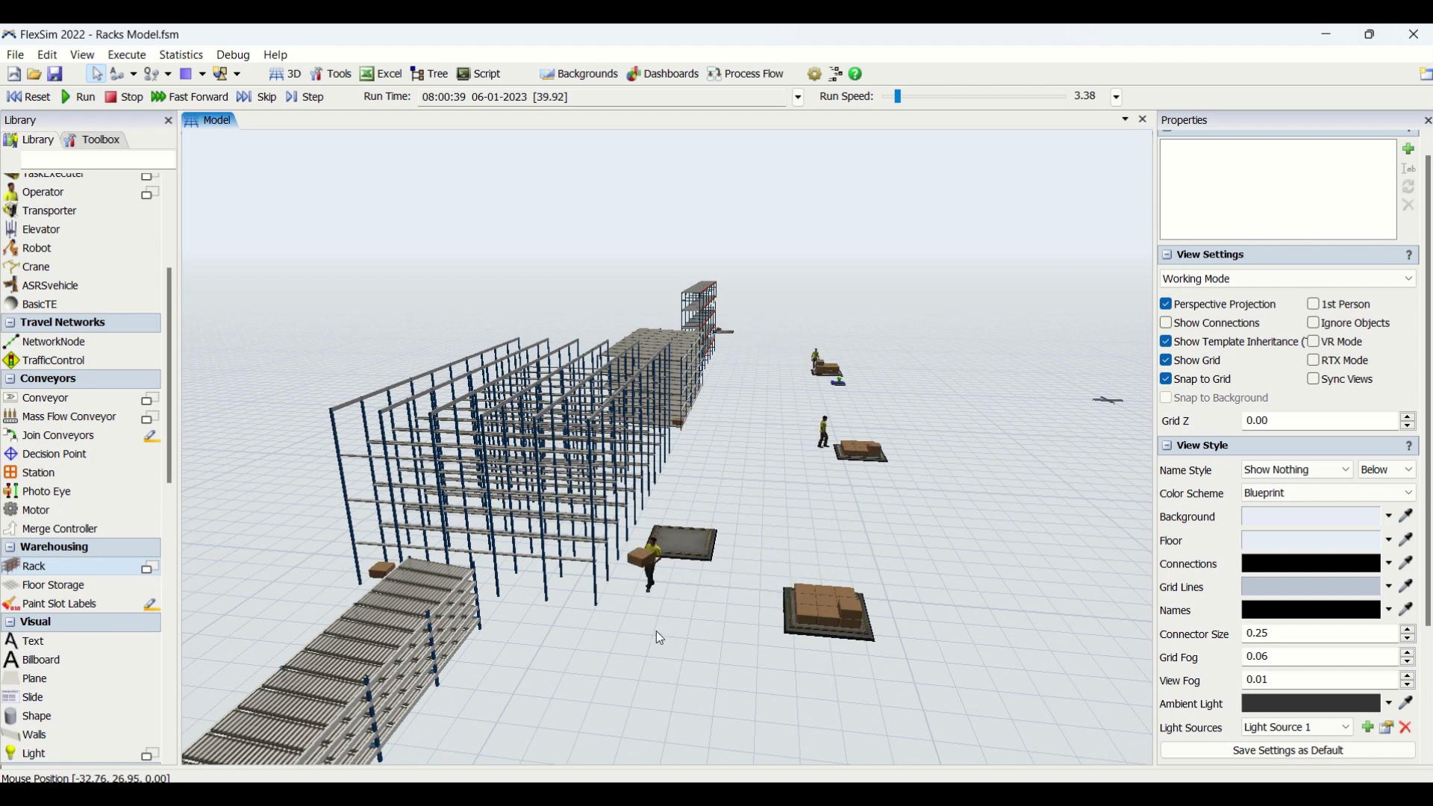
{"action": "scroll", "coordinate": [656, 630], "scroll_direction": "up", "scroll_amount": 5}
{"action": "left_click", "coordinate": [554, 516]}
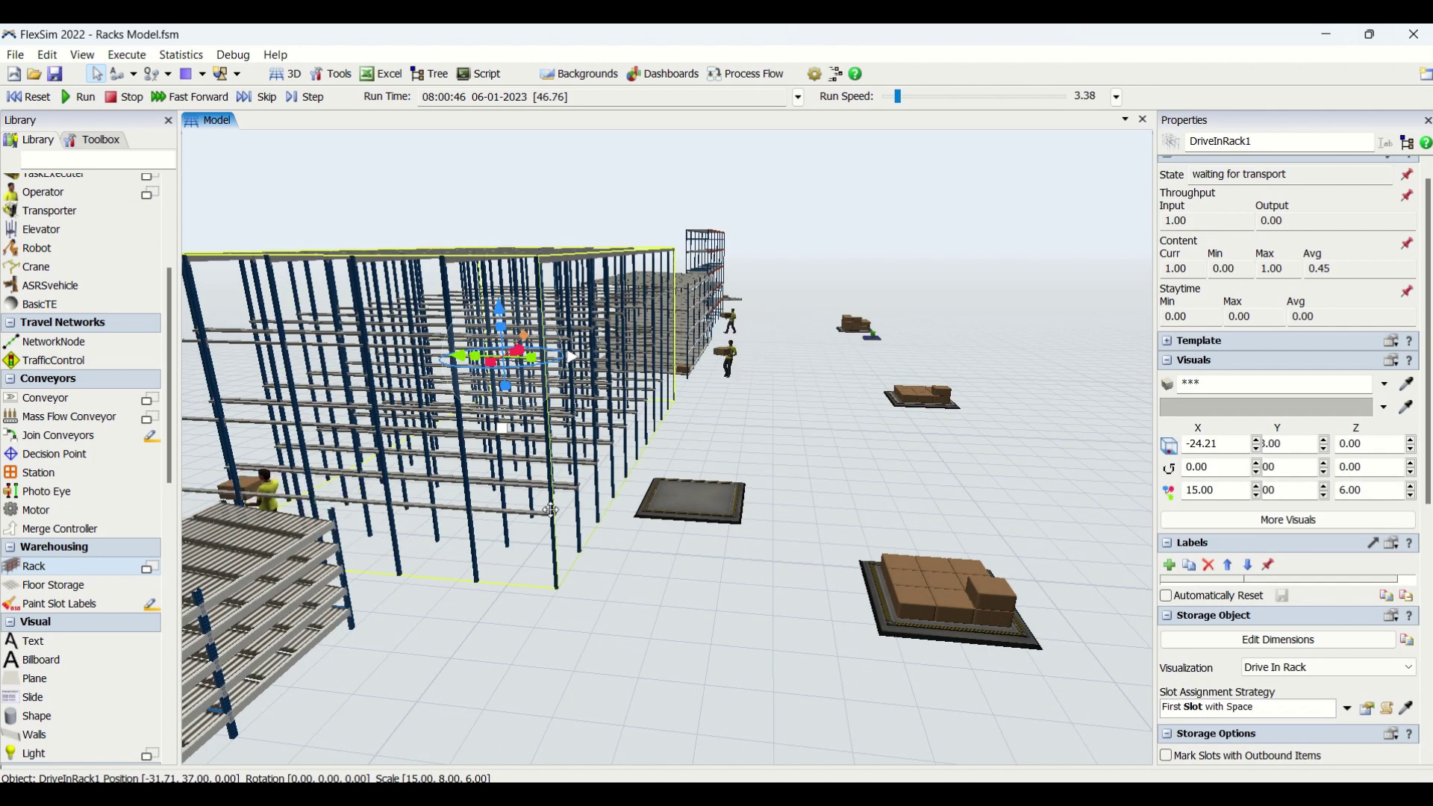
{"action": "left_click", "coordinate": [718, 614]}
{"action": "scroll", "coordinate": [715, 652], "scroll_direction": "down", "scroll_amount": 8}
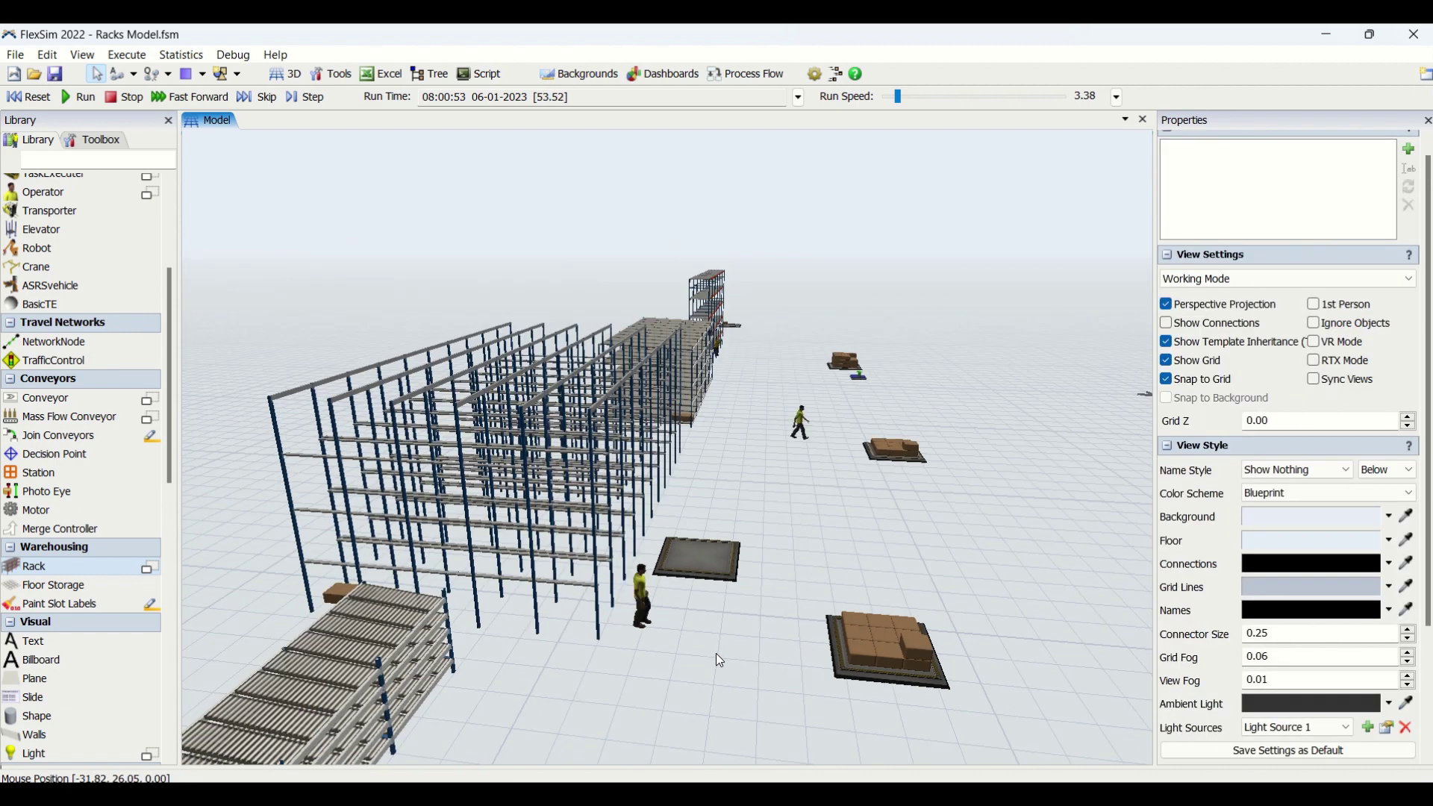
{"action": "scroll", "coordinate": [704, 664], "scroll_direction": "down", "scroll_amount": 3}
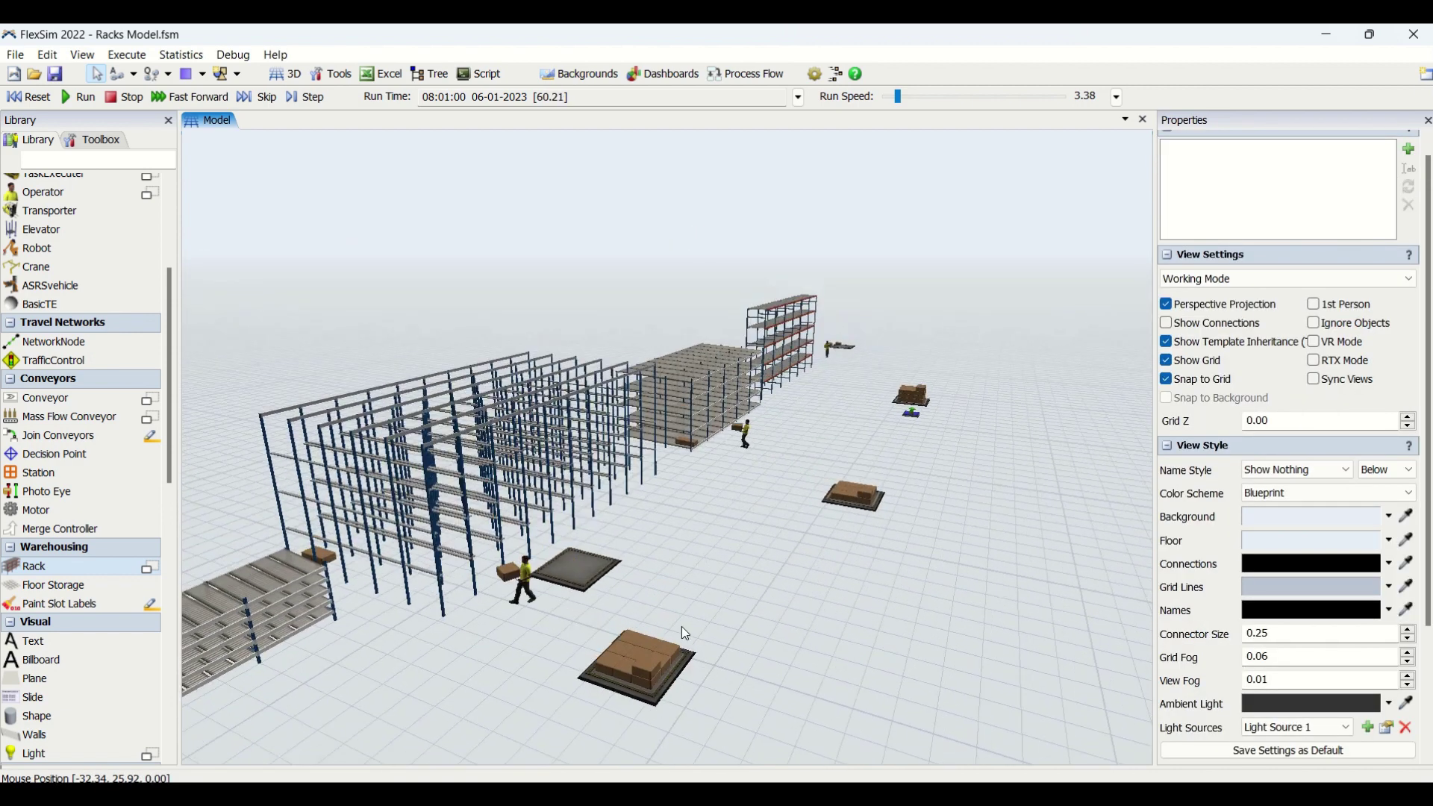
Watch the operators store boxes in and retrieve them from the first bay of the drive-in rack
{"action": "scroll", "coordinate": [463, 640], "scroll_direction": "up", "scroll_amount": 4}
{"action": "left_click_drag", "start_coordinate": [460, 640], "coordinate": [495, 690]}
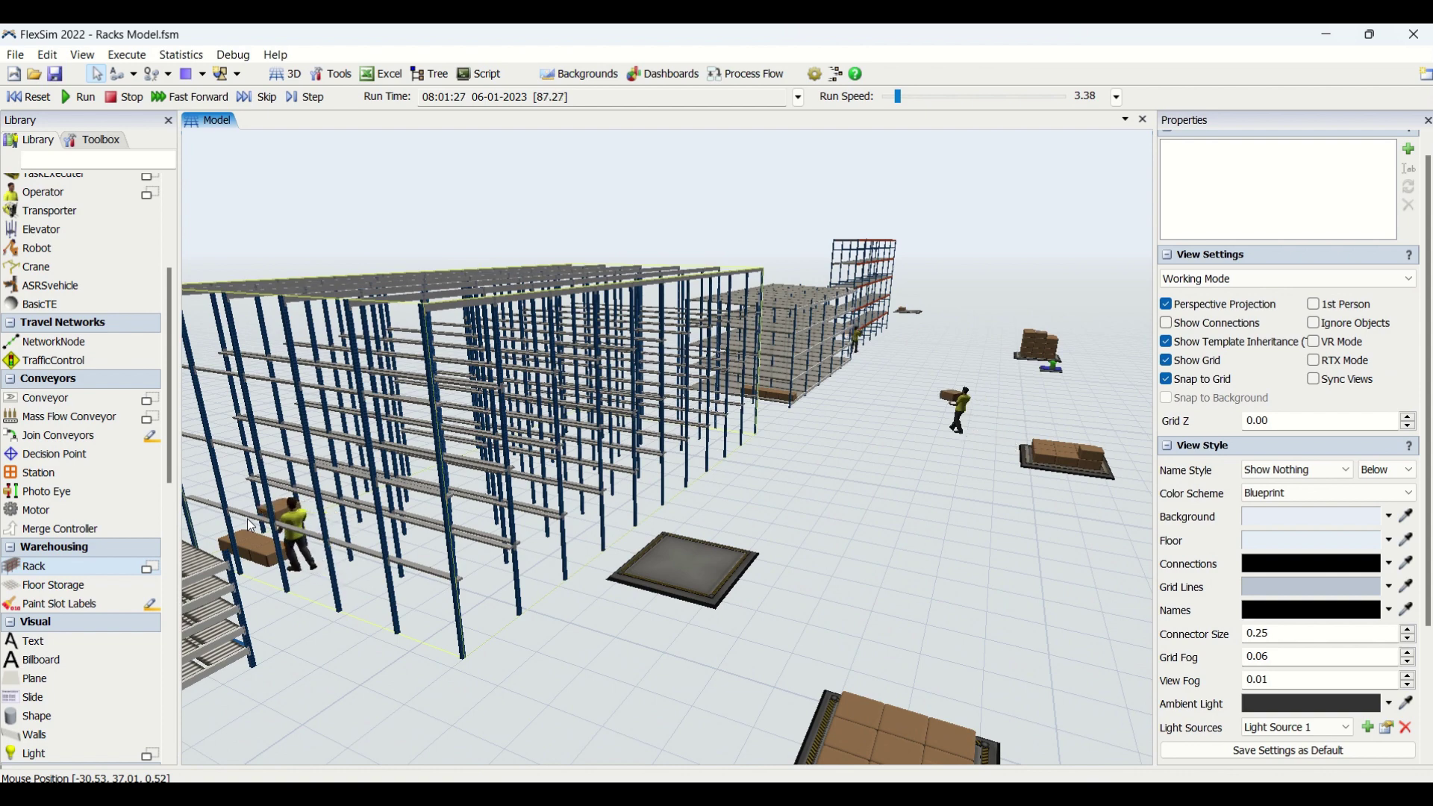
{"action": "left_click_drag", "start_coordinate": [434, 706], "coordinate": [516, 739]}
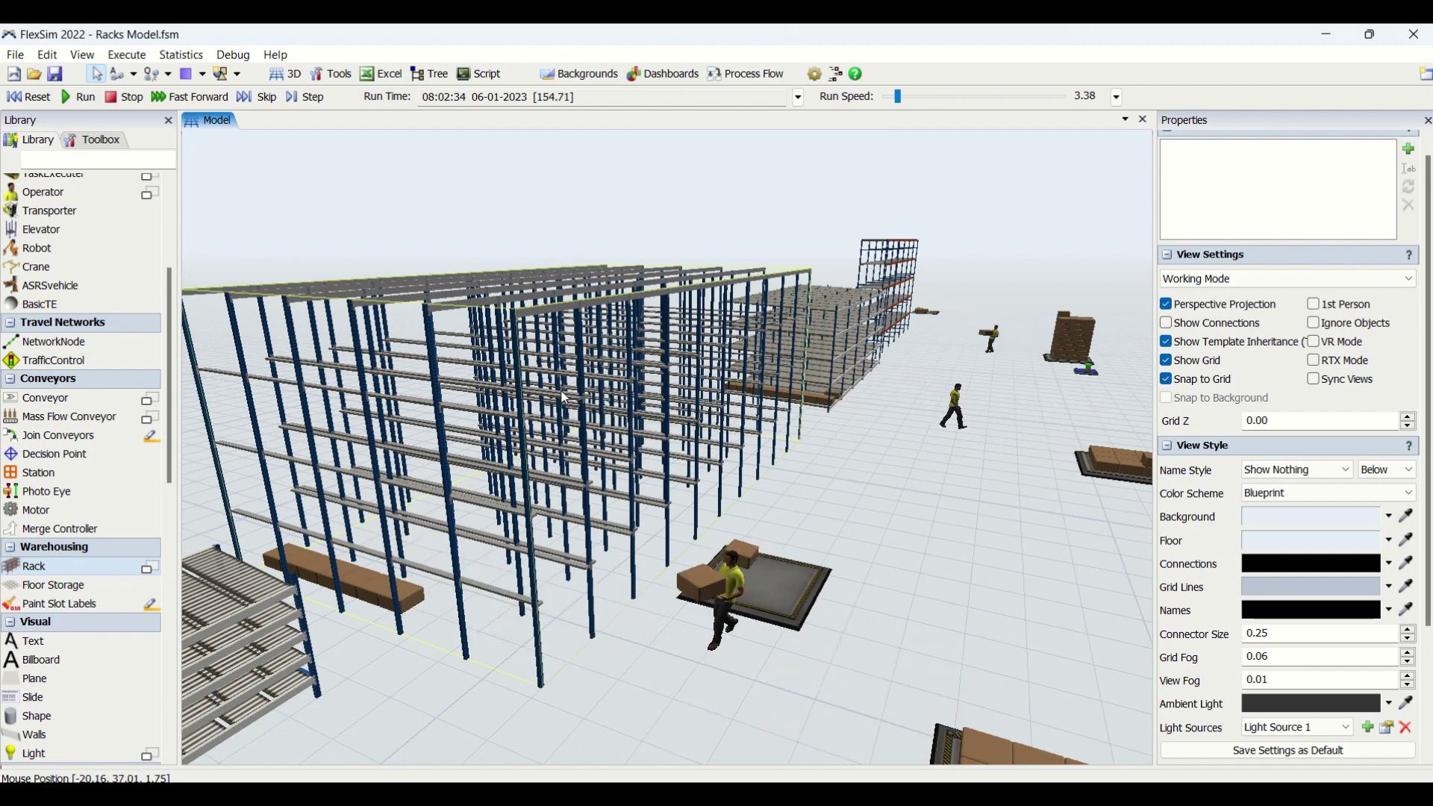
{"action": "left_click_drag", "start_coordinate": [472, 704], "coordinate": [526, 692]}
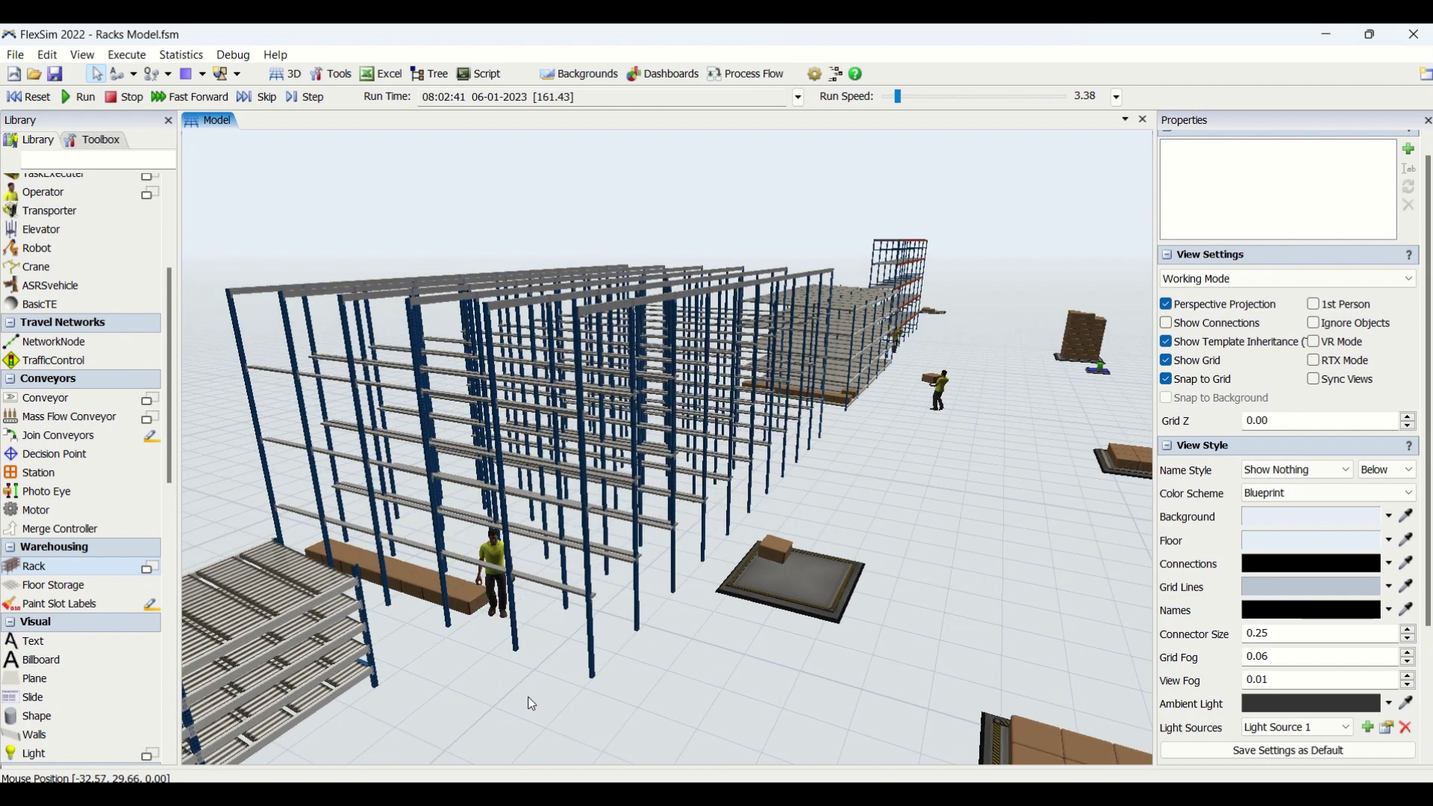
{"action": "right_click_drag", "start_coordinate": [526, 697], "coordinate": [507, 701]}
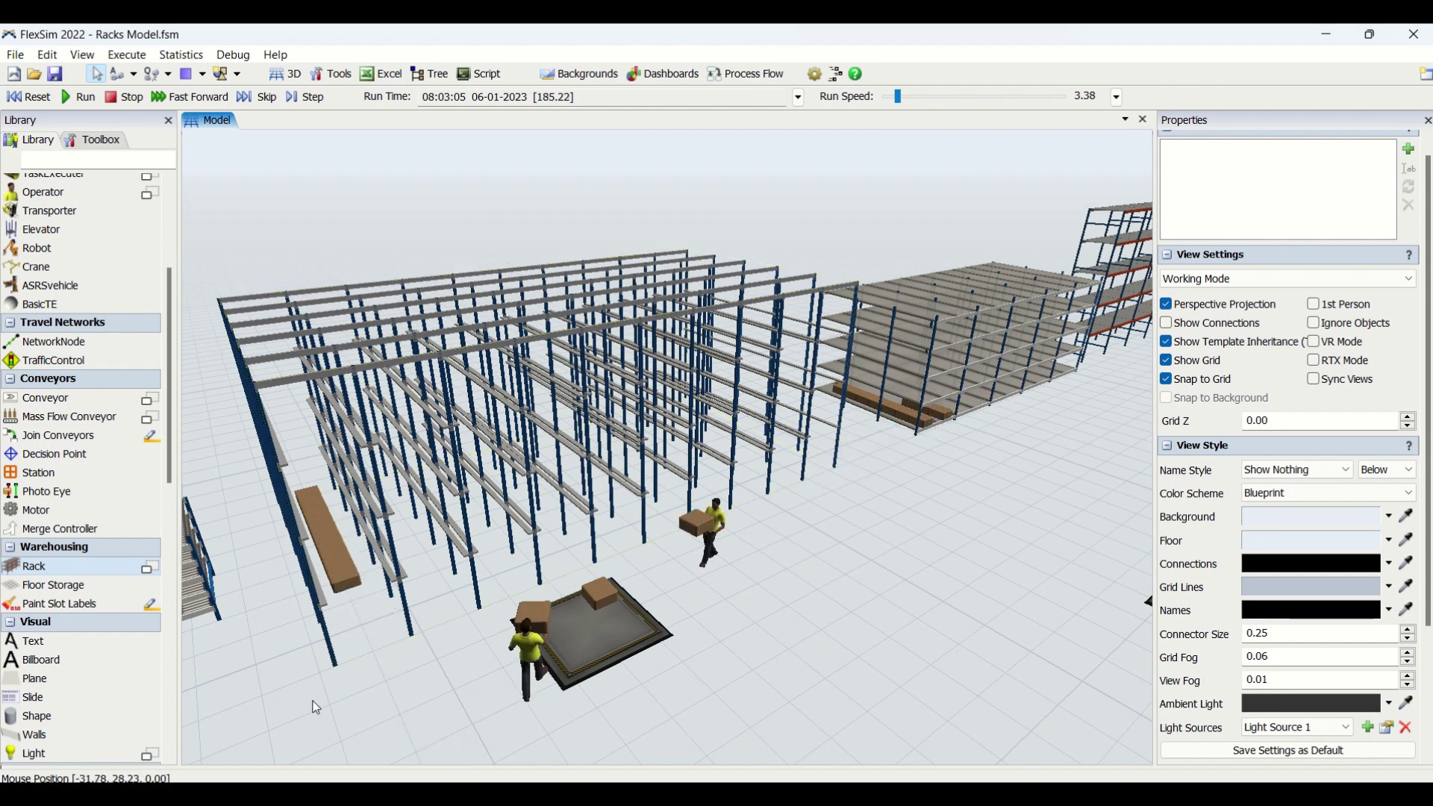
{"action": "right_click_drag", "start_coordinate": [387, 627], "coordinate": [486, 676]}
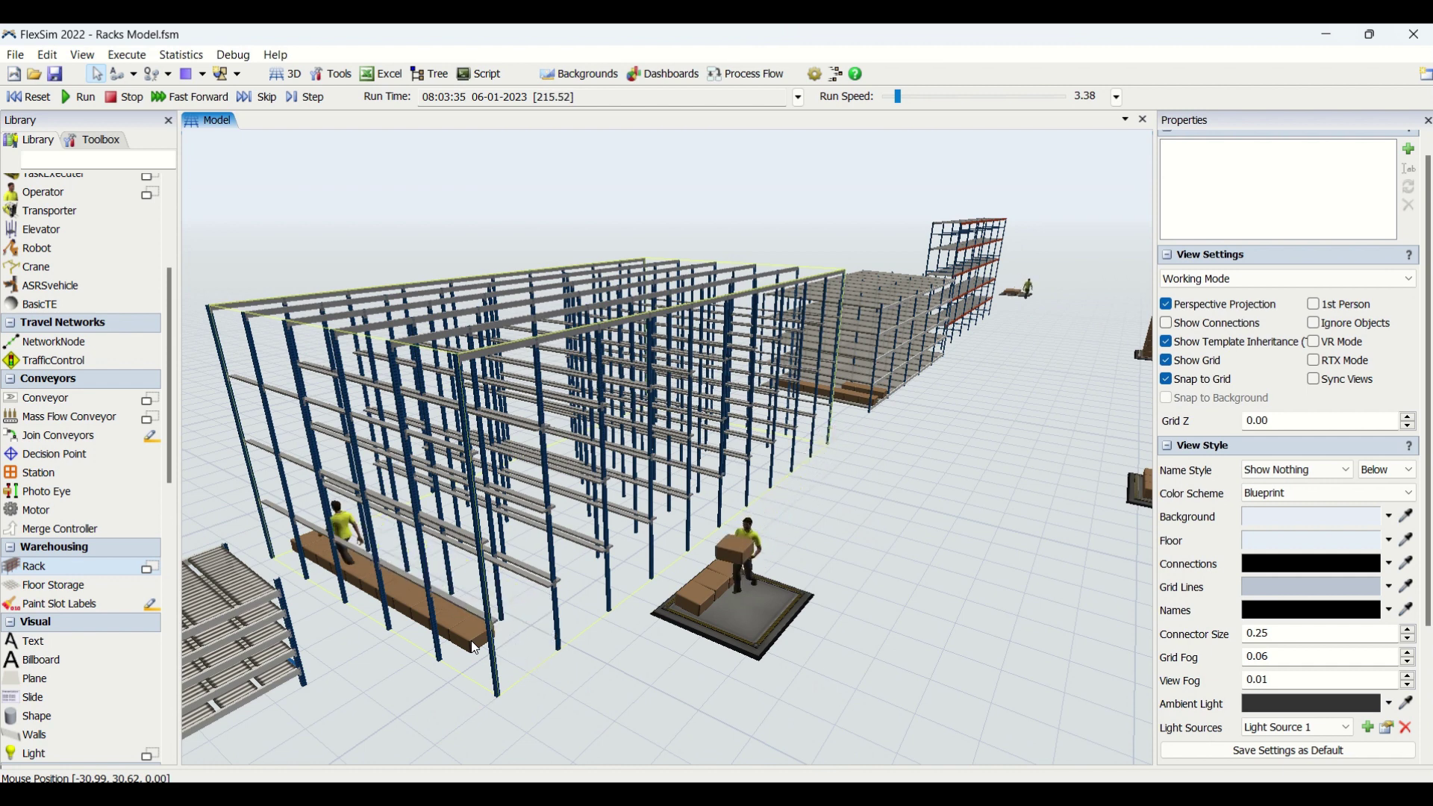
Review the drive-in rack's visualization, storage options, address mapping, flow and output settings
{"action": "left_click", "coordinate": [466, 429]}
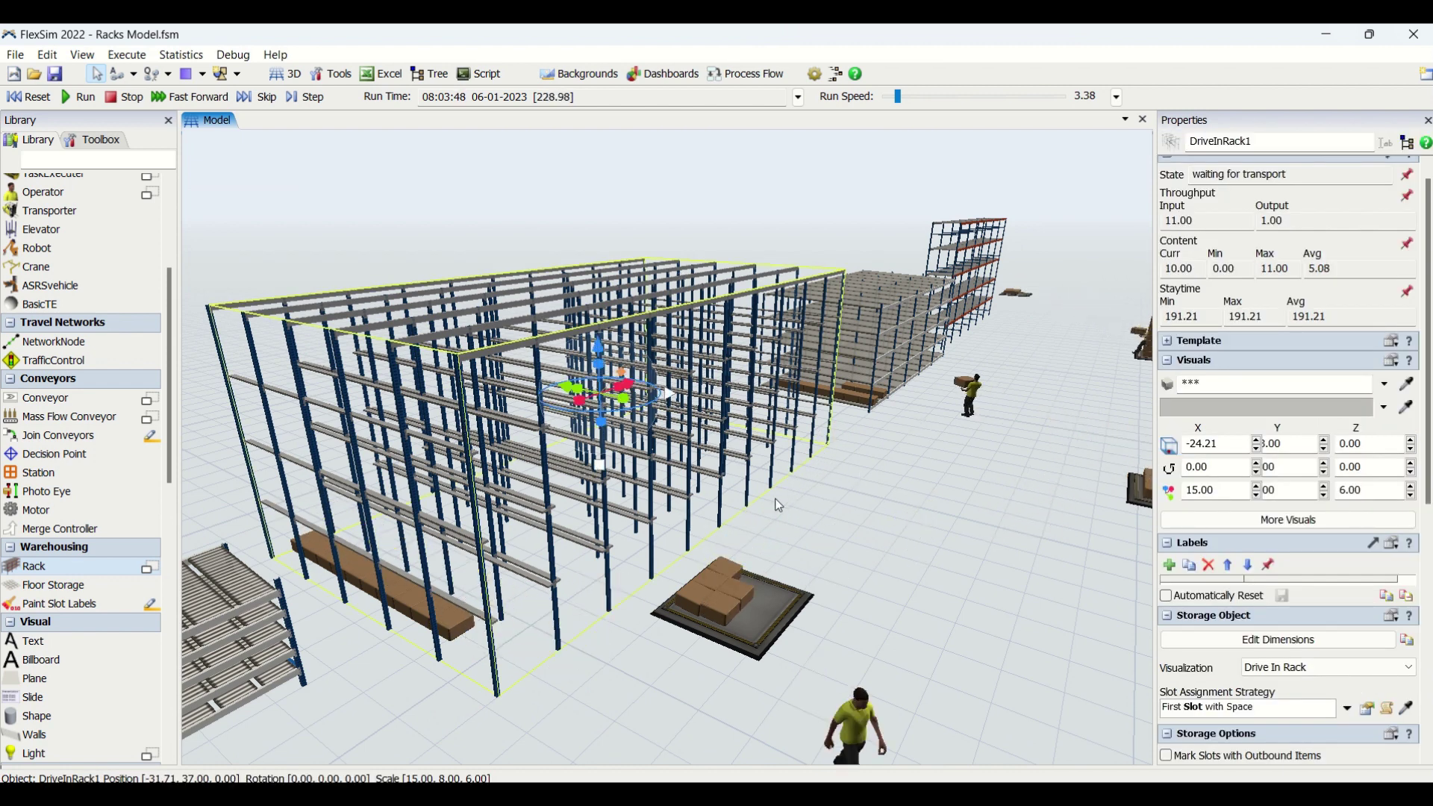
{"action": "left_click_drag", "start_coordinate": [1429, 439], "coordinate": [1431, 600]}
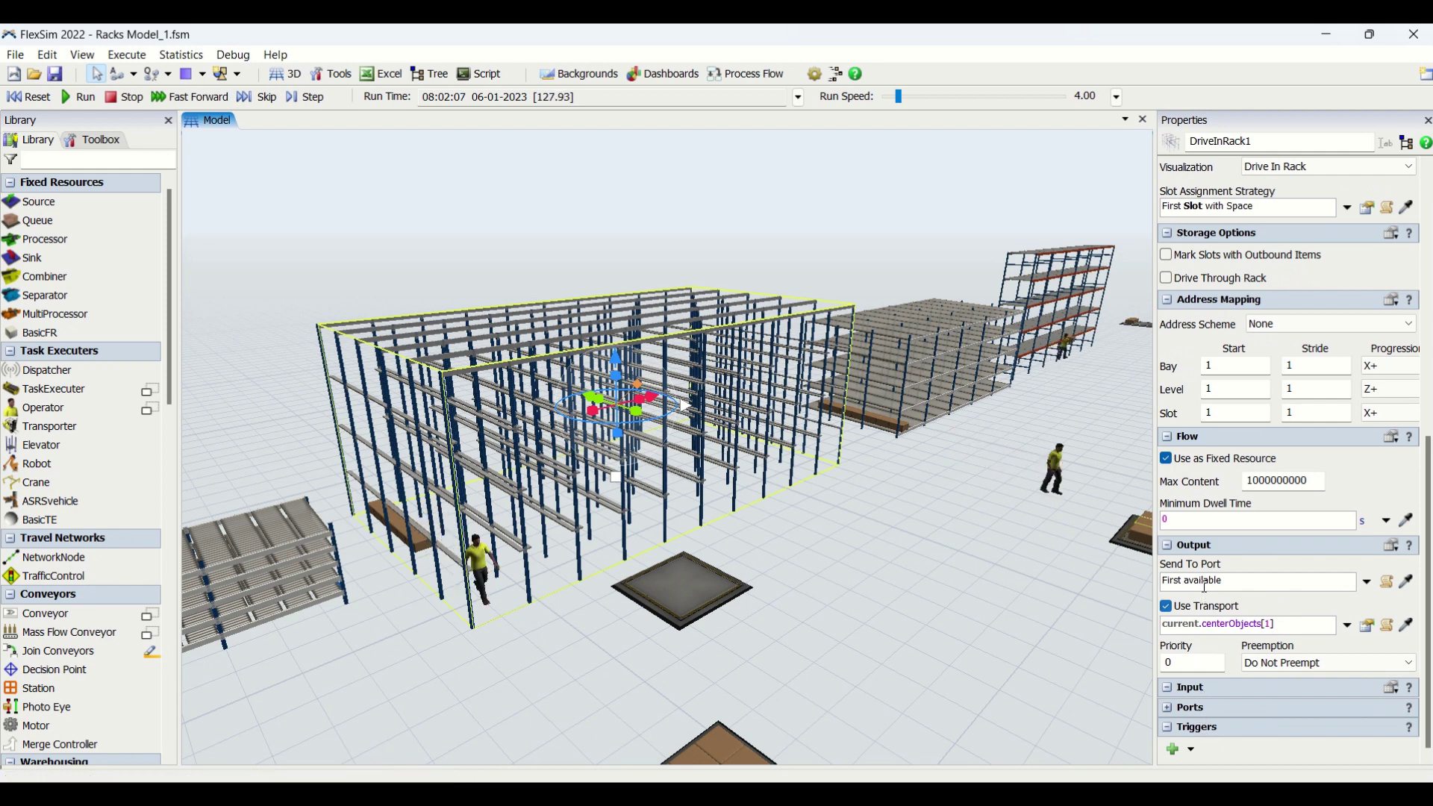
{"action": "scroll", "coordinate": [1336, 485], "scroll_direction": "up", "scroll_amount": 5}
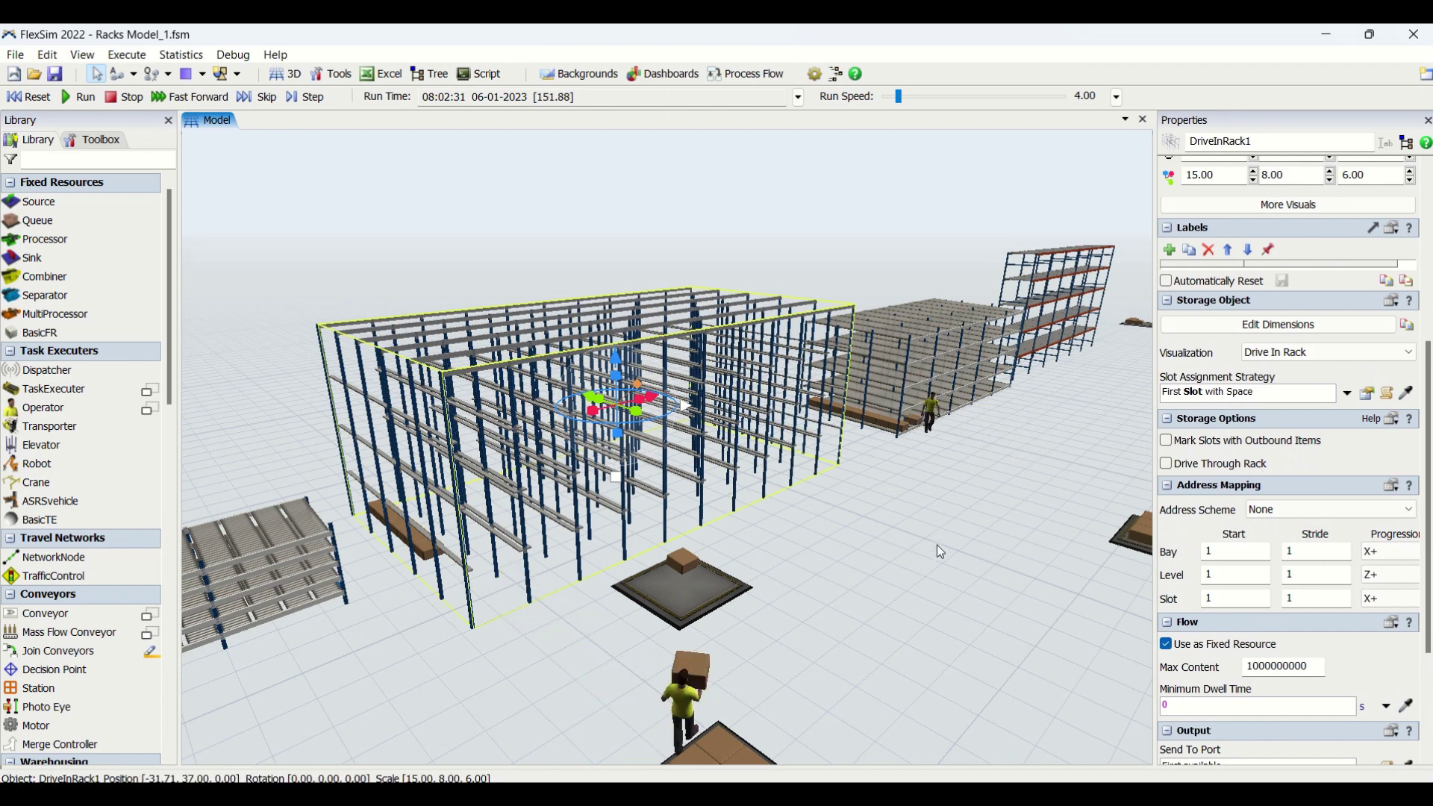
Select the push back rack and inspect its shelves and stored boxes
{"action": "left_click_drag", "start_coordinate": [937, 545], "coordinate": [648, 654]}
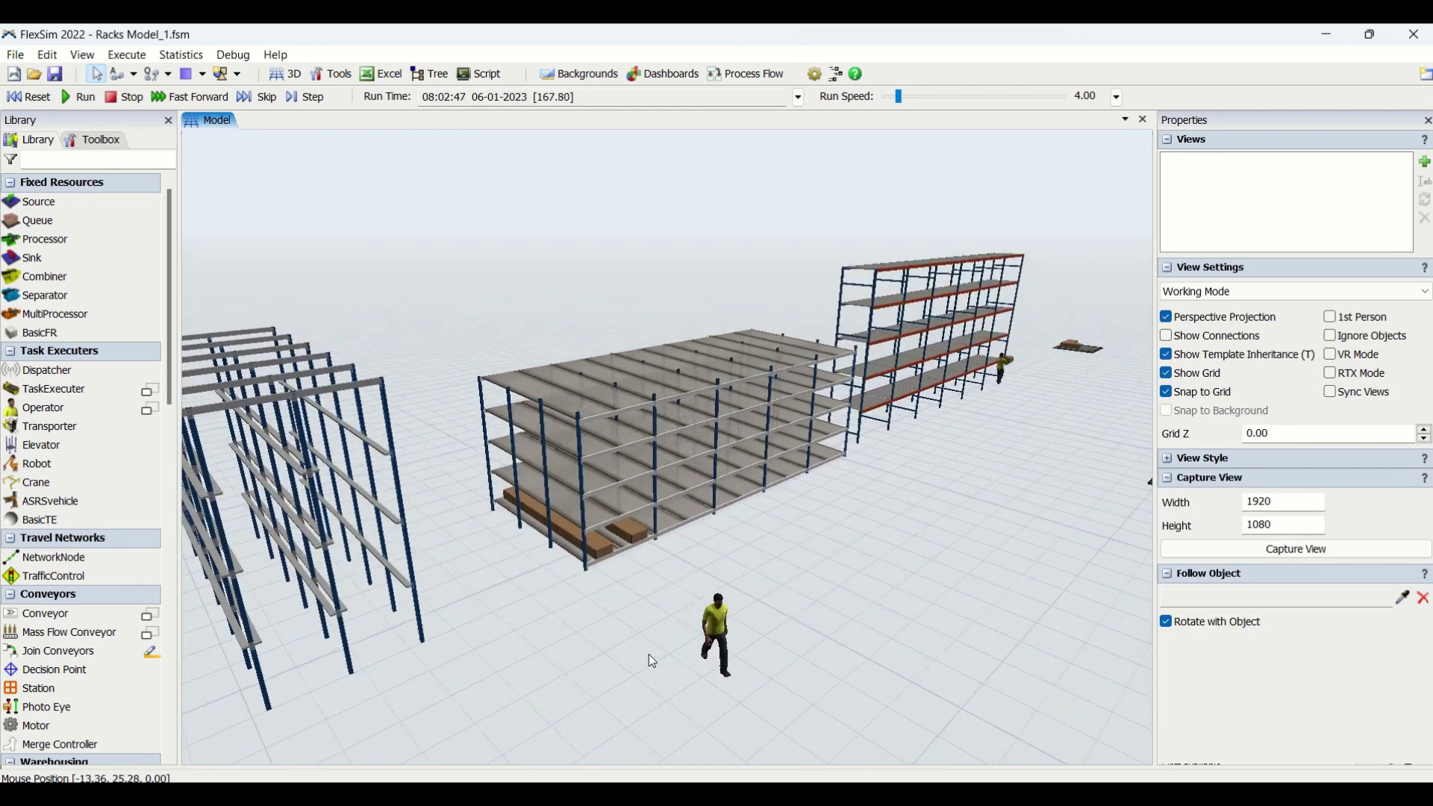
{"action": "left_click", "coordinate": [670, 421]}
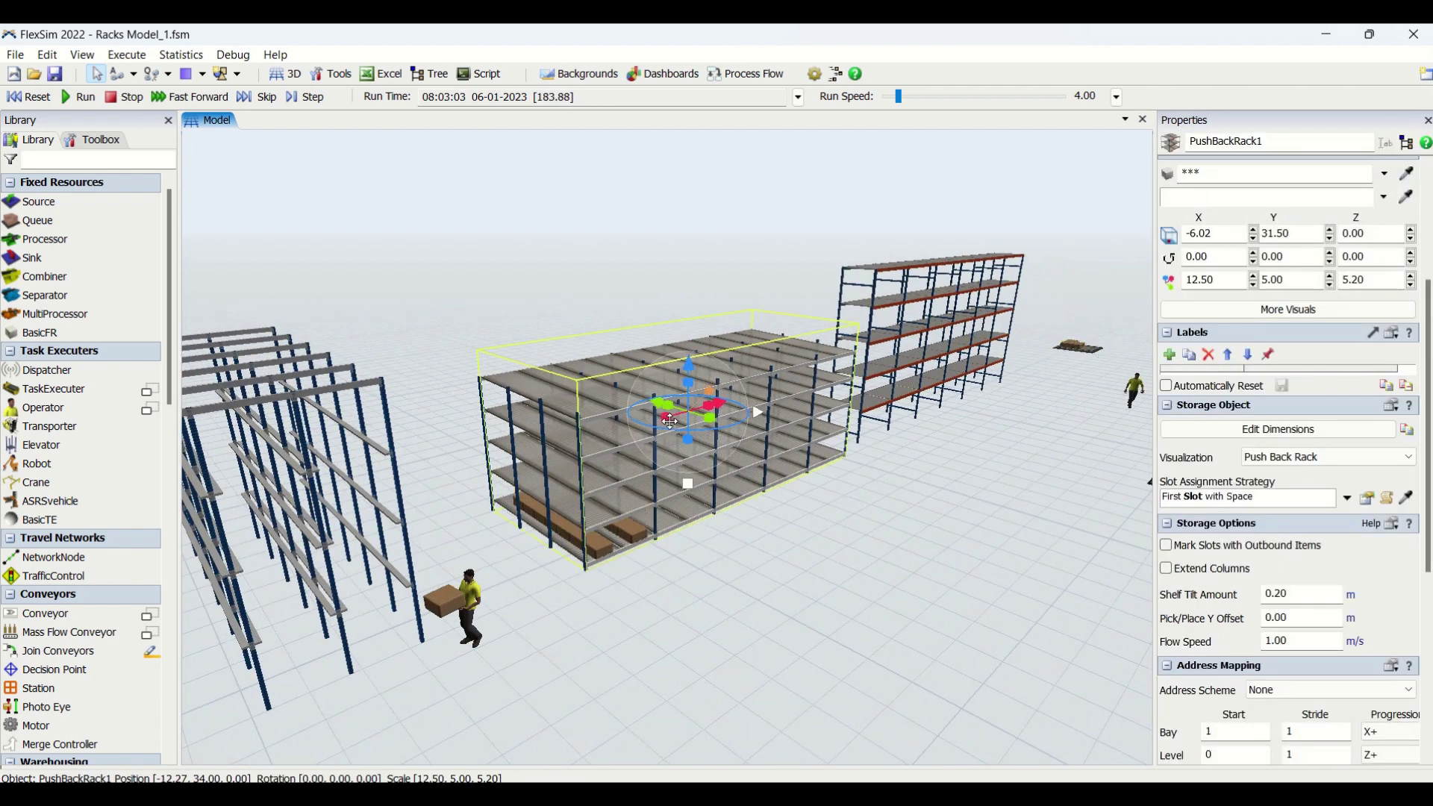
{"action": "right_click_drag", "start_coordinate": [630, 630], "coordinate": [633, 626]}
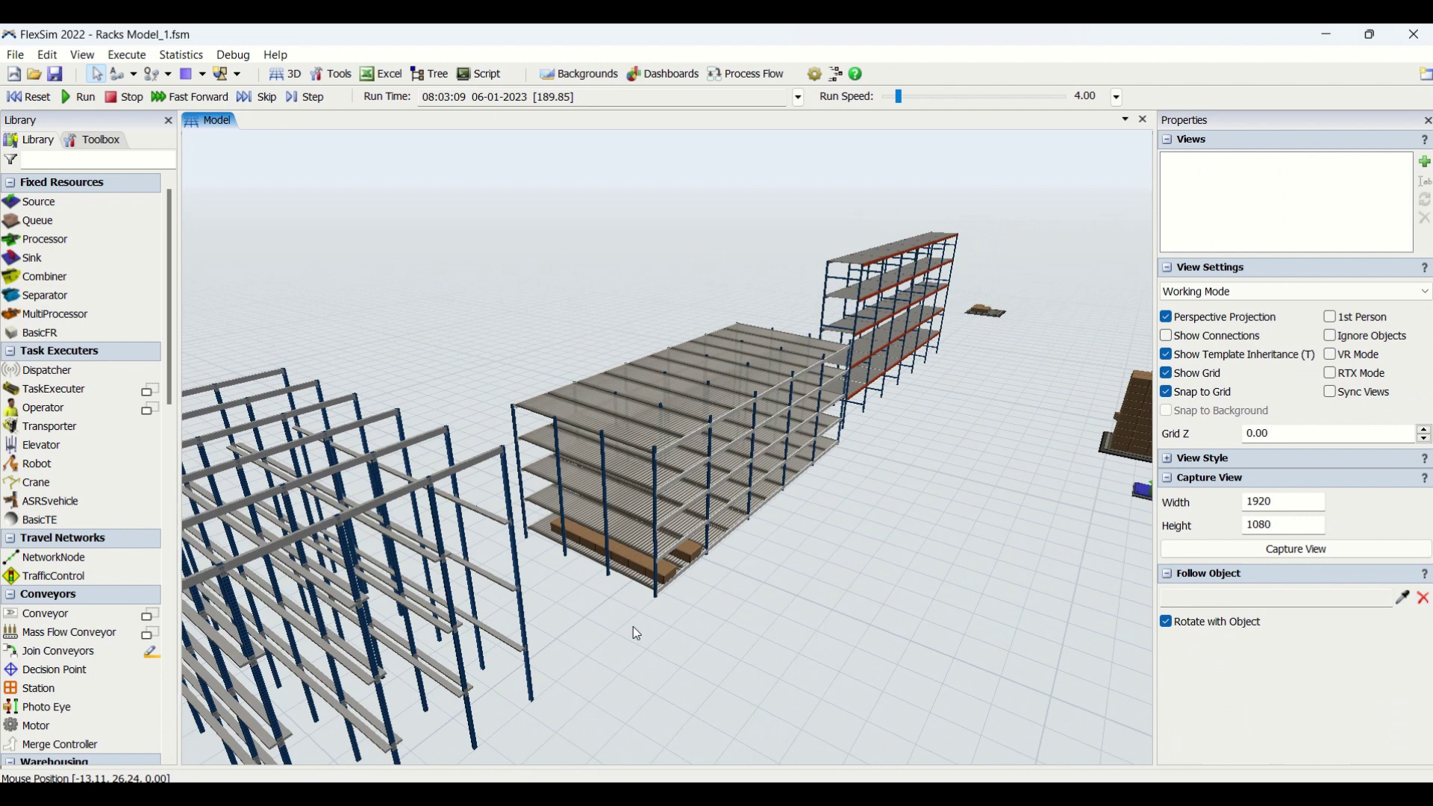
Reset and rerun the simulation, and watch how boxes are loaded into the push back rack
{"action": "left_click", "coordinate": [28, 98]}
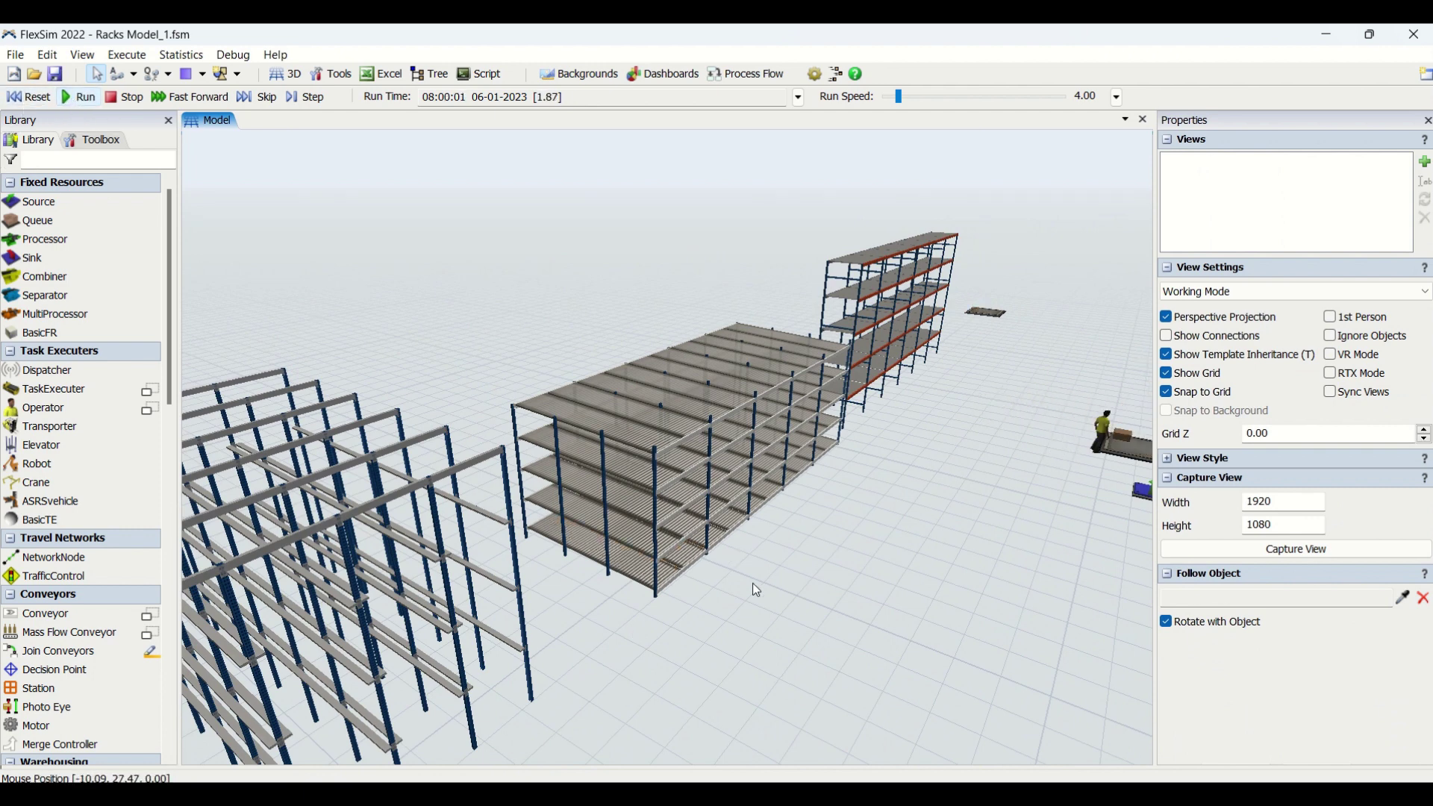
{"action": "left_click_drag", "start_coordinate": [752, 584], "coordinate": [717, 476]}
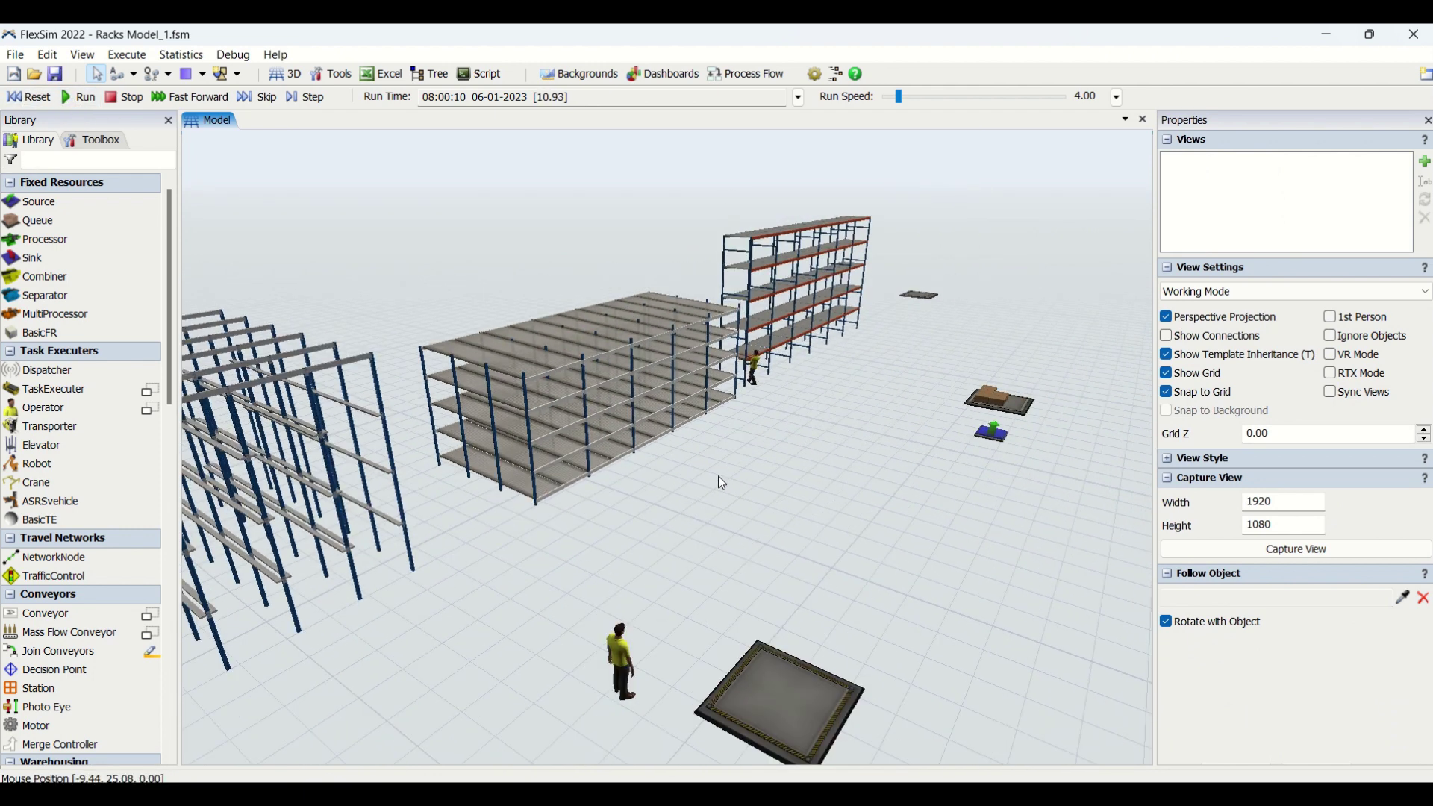
{"action": "right_click_drag", "start_coordinate": [729, 476], "coordinate": [698, 513]}
{"action": "scroll", "coordinate": [666, 492], "scroll_direction": "up", "scroll_amount": 5}
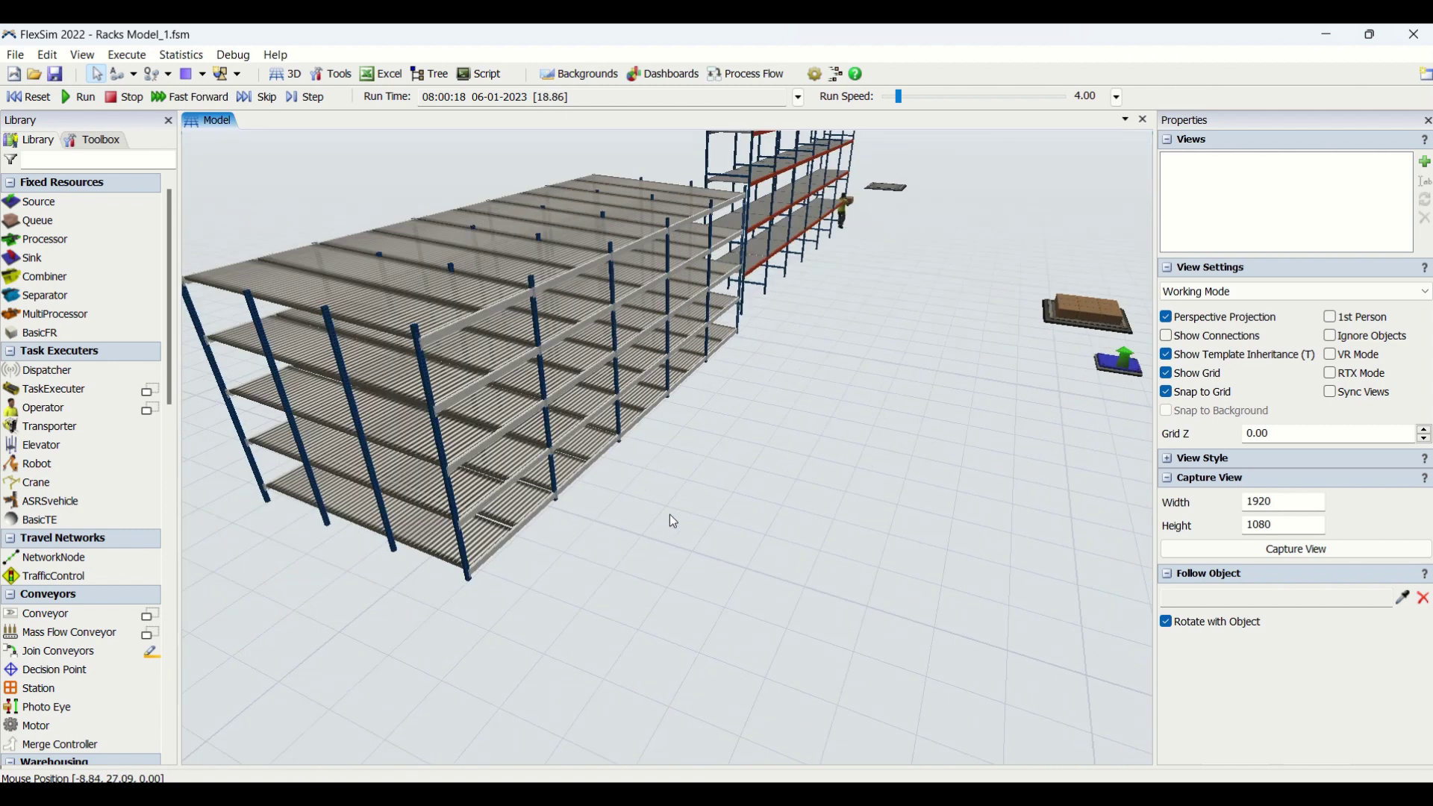
{"action": "scroll", "coordinate": [601, 549], "scroll_direction": "down", "scroll_amount": 2}
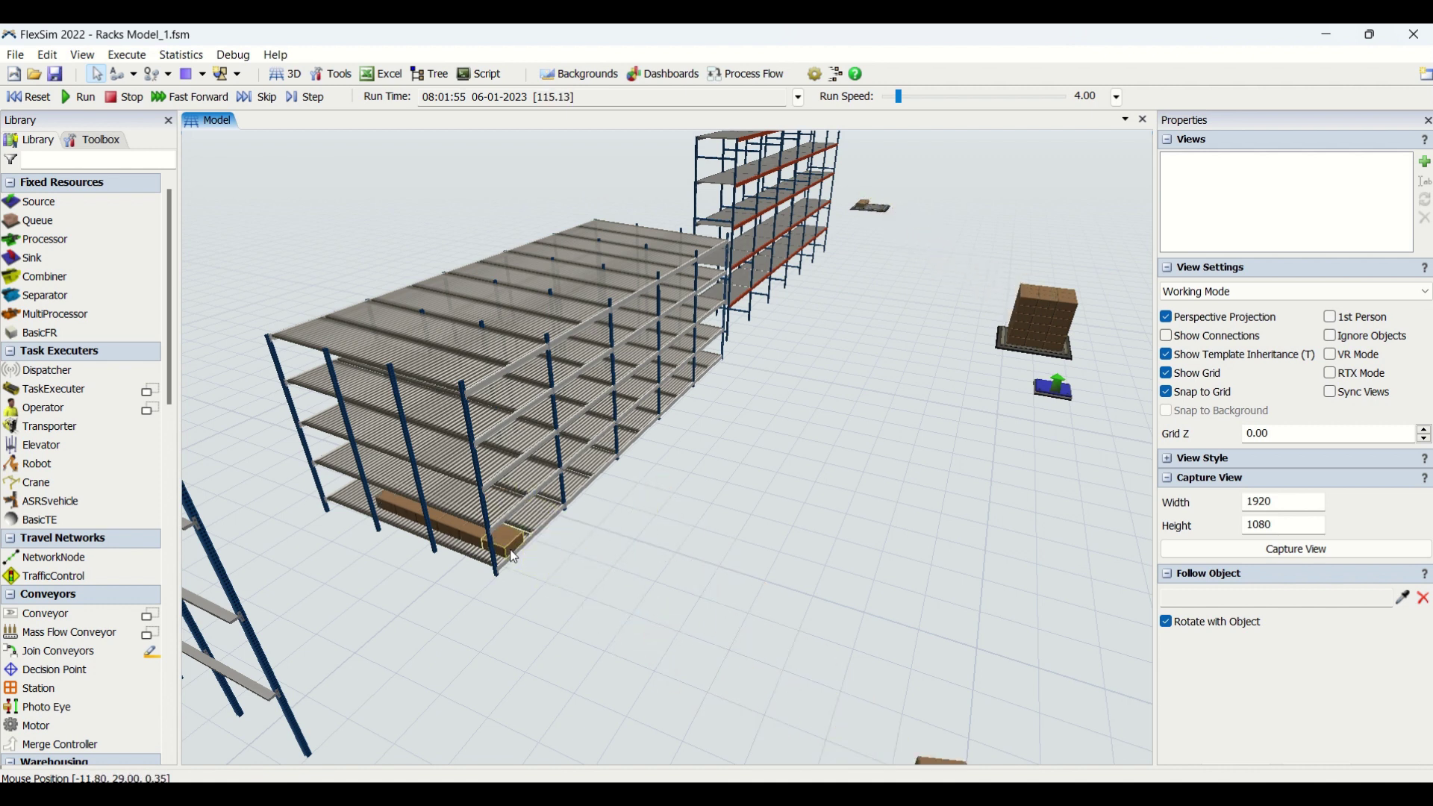
Review the push back rack's storage options, address mapping, flow settings and statistics
{"action": "left_click", "coordinate": [521, 417]}
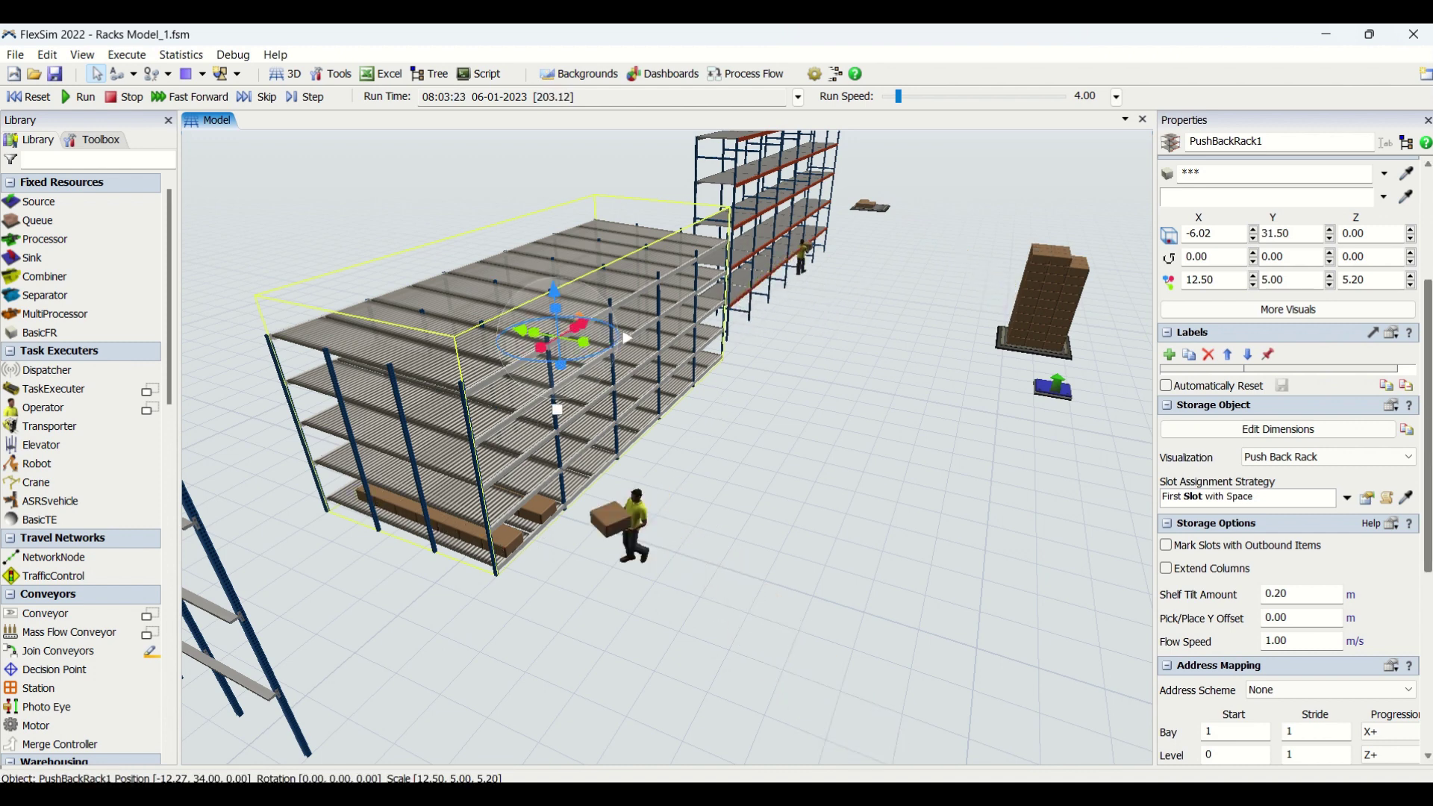
{"action": "scroll", "coordinate": [1430, 387], "scroll_direction": "down", "scroll_amount": 2}
{"action": "left_click_drag", "start_coordinate": [1430, 387], "coordinate": [1374, 427]}
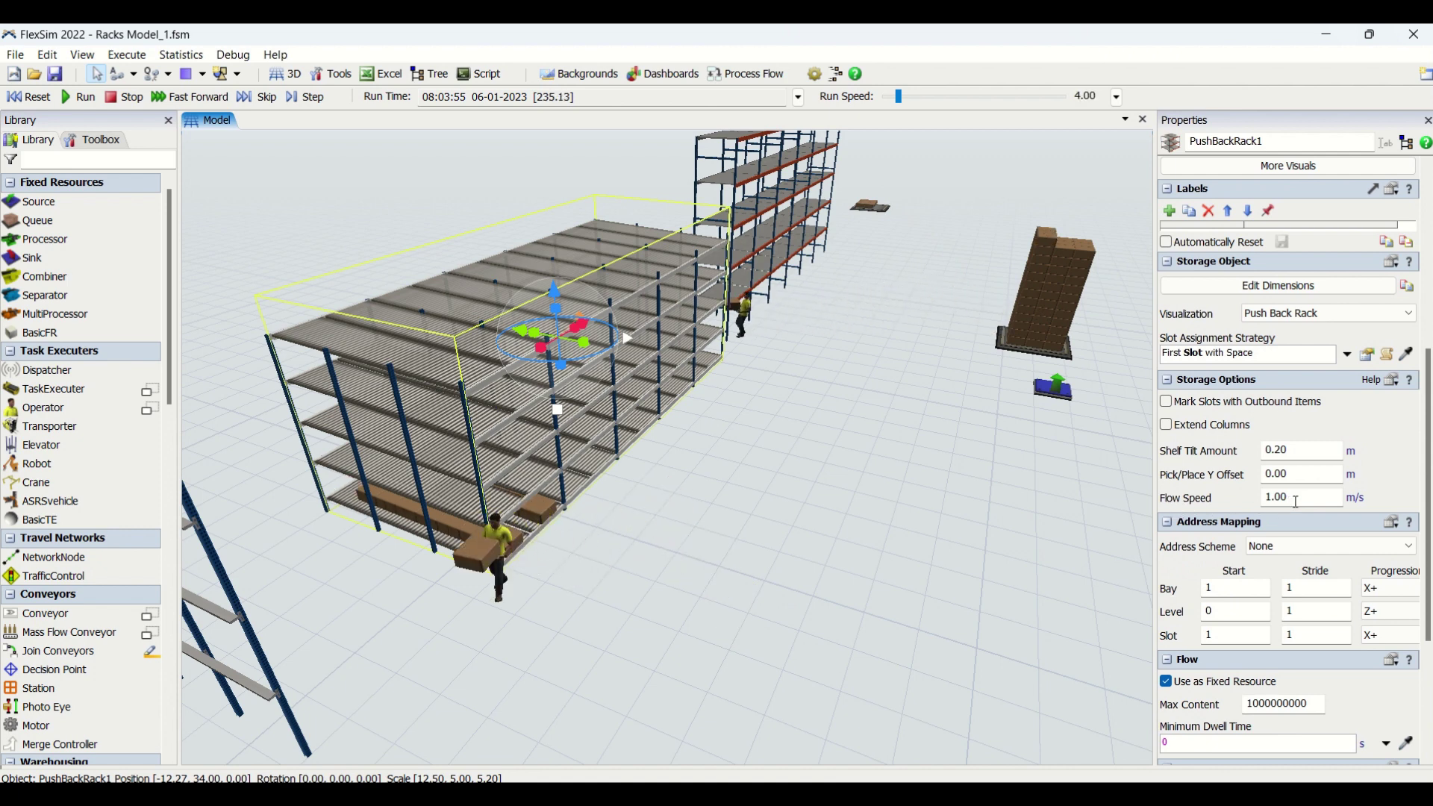
{"action": "left_click_drag", "start_coordinate": [1428, 459], "coordinate": [1429, 311]}
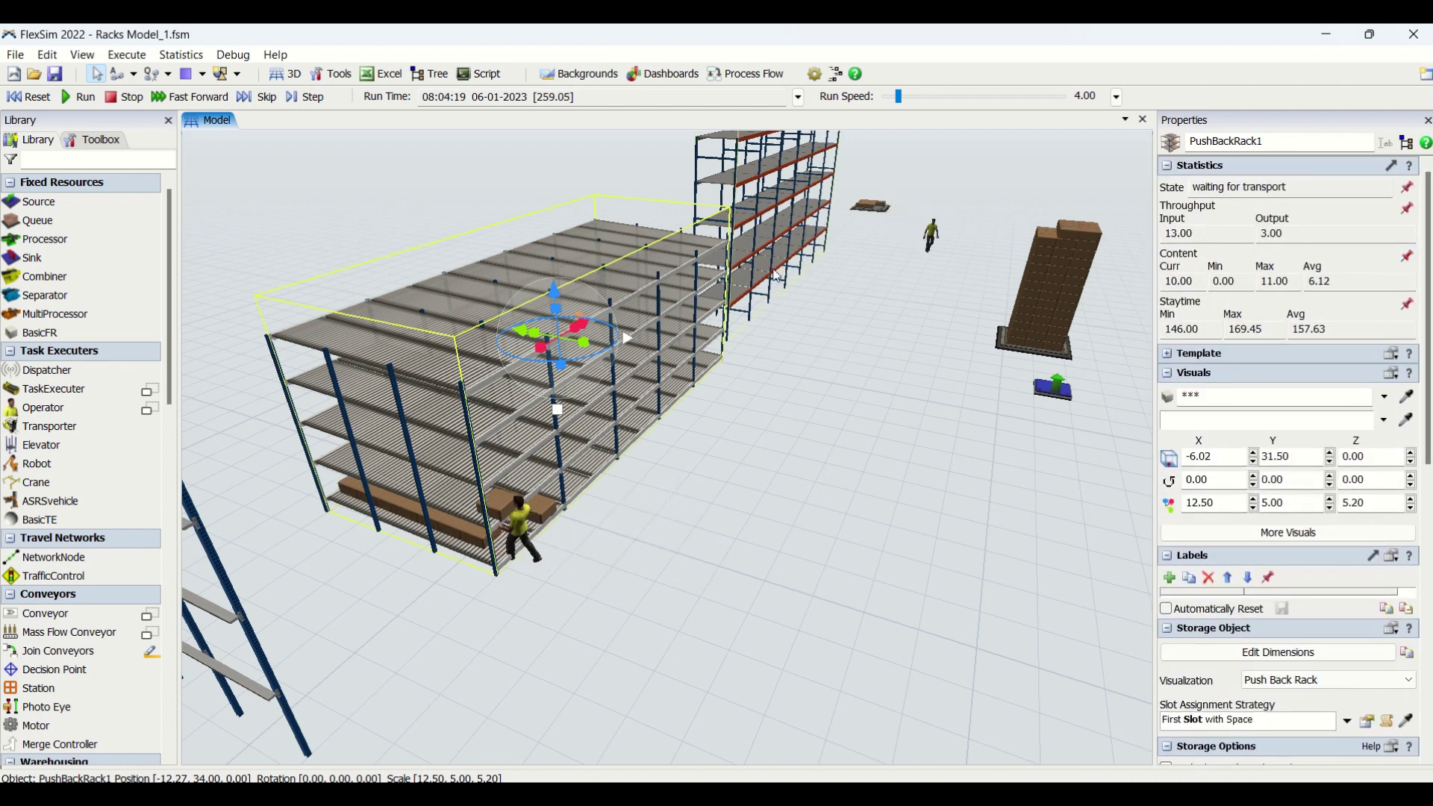
Survey all four racks together with their queues and operators during the run
{"action": "scroll", "coordinate": [844, 504], "scroll_direction": "down", "scroll_amount": 4}
{"action": "right_click_drag", "start_coordinate": [838, 580], "coordinate": [823, 575]}
{"action": "left_click_drag", "start_coordinate": [769, 569], "coordinate": [851, 536]}
{"action": "scroll", "coordinate": [851, 536], "scroll_direction": "down", "scroll_amount": 3}
{"action": "right_click_drag", "start_coordinate": [851, 536], "coordinate": [837, 562]}
{"action": "scroll", "coordinate": [839, 562], "scroll_direction": "down", "scroll_amount": 2}
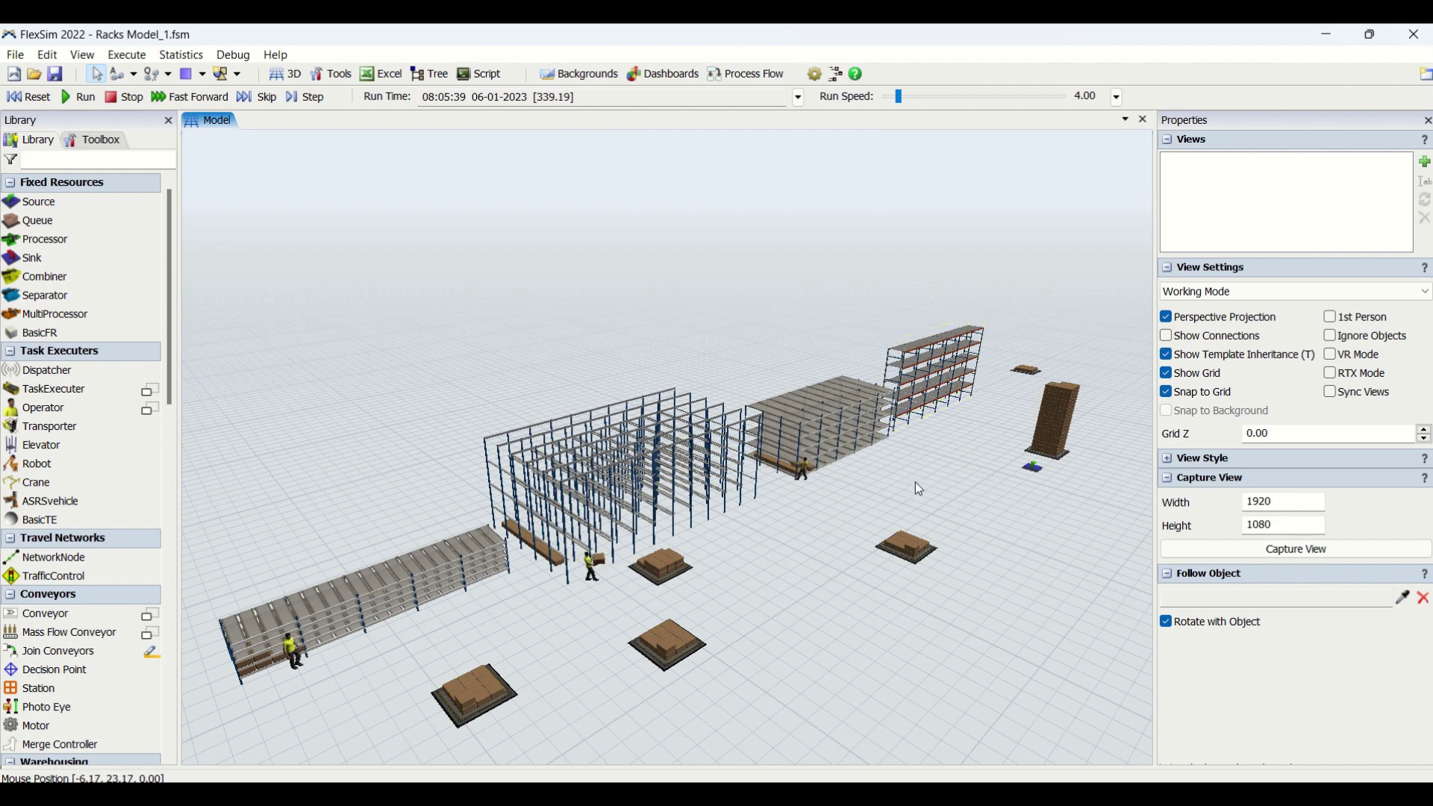
{"action": "scroll", "coordinate": [915, 482], "scroll_direction": "down", "scroll_amount": 3}
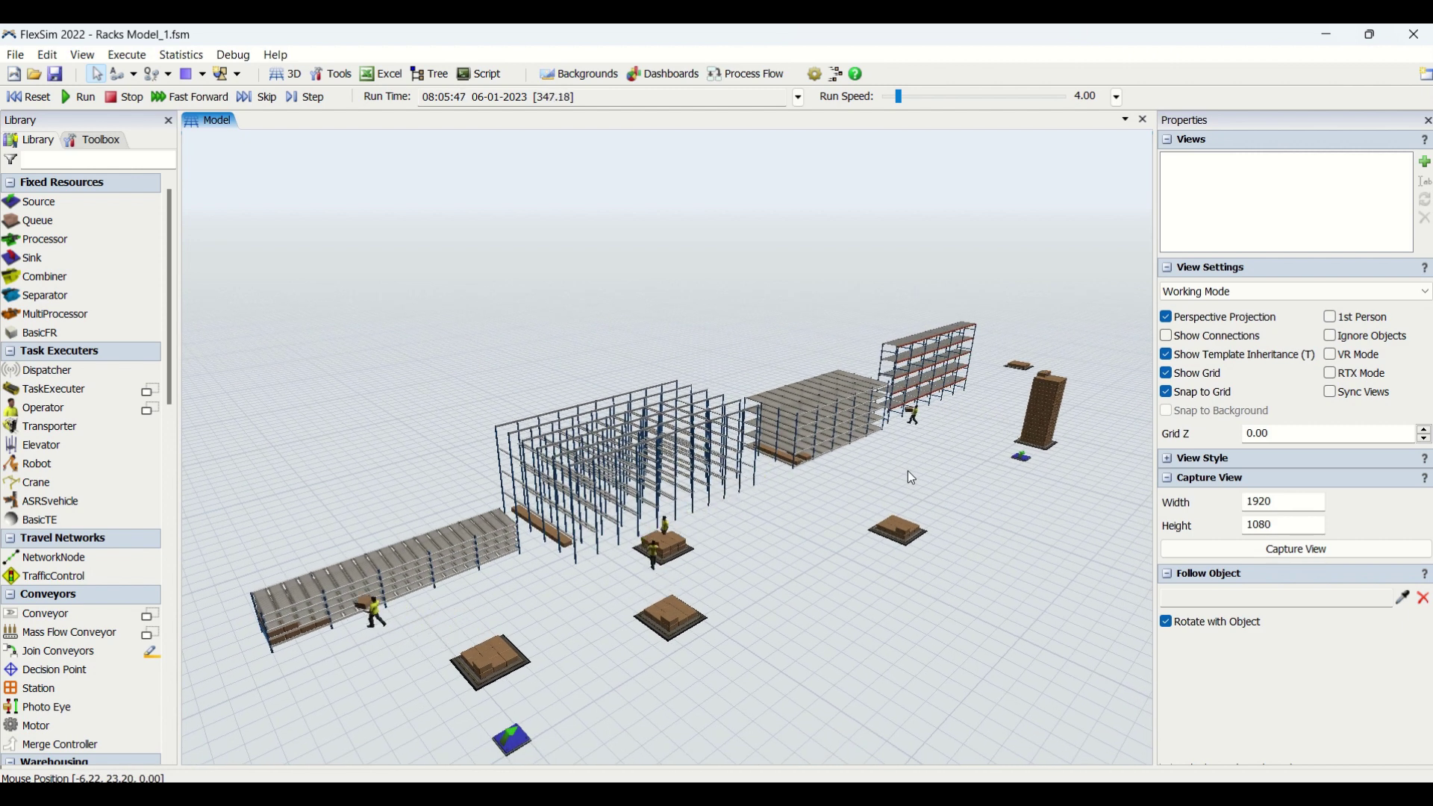